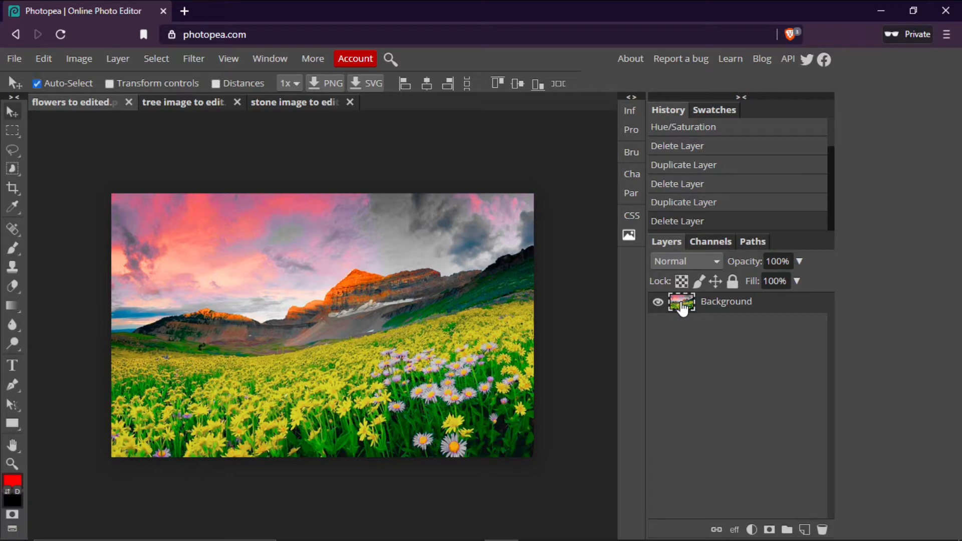
Step: Duplicate the Background layer of the flowers image and open the Hue/Saturation adjustment for the copy
key("ctrl+j")
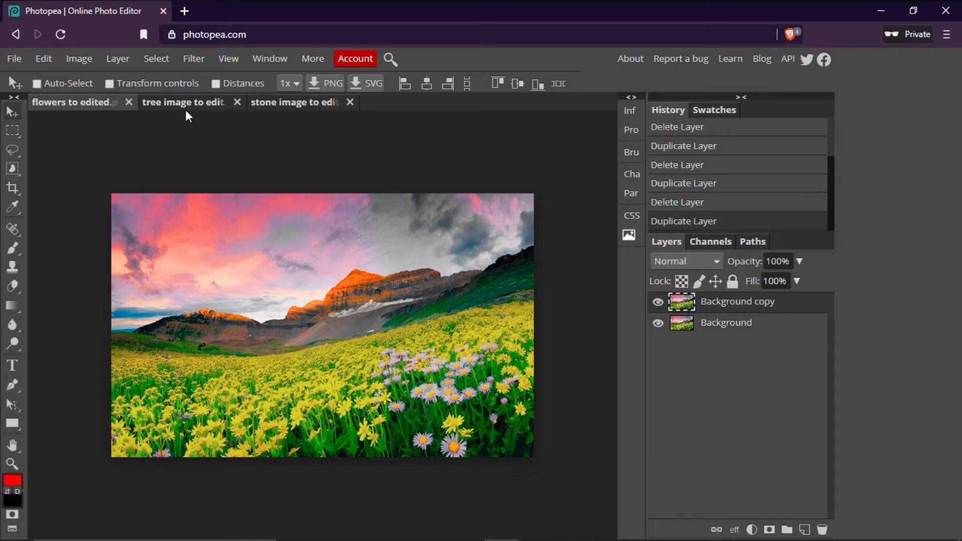
left_click(86, 56)
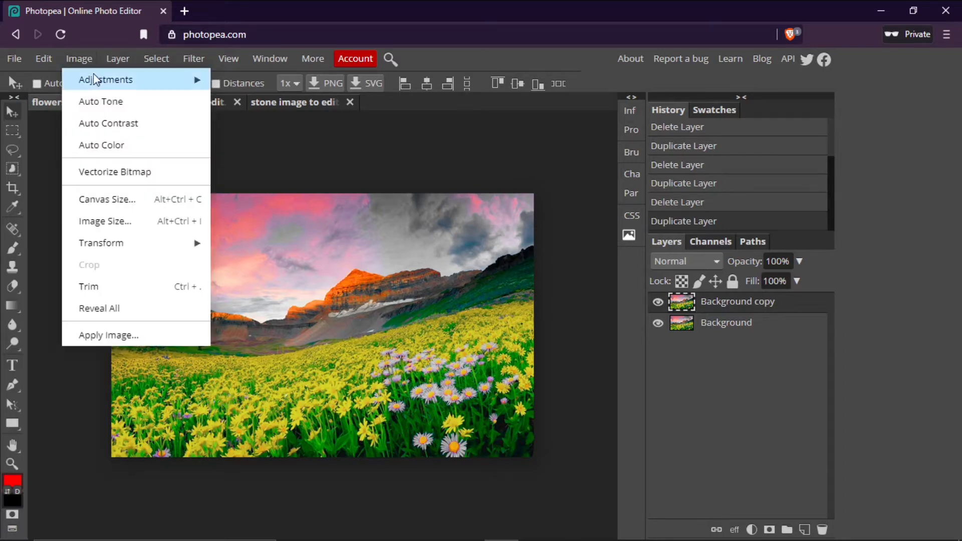
mouse_move(95, 80)
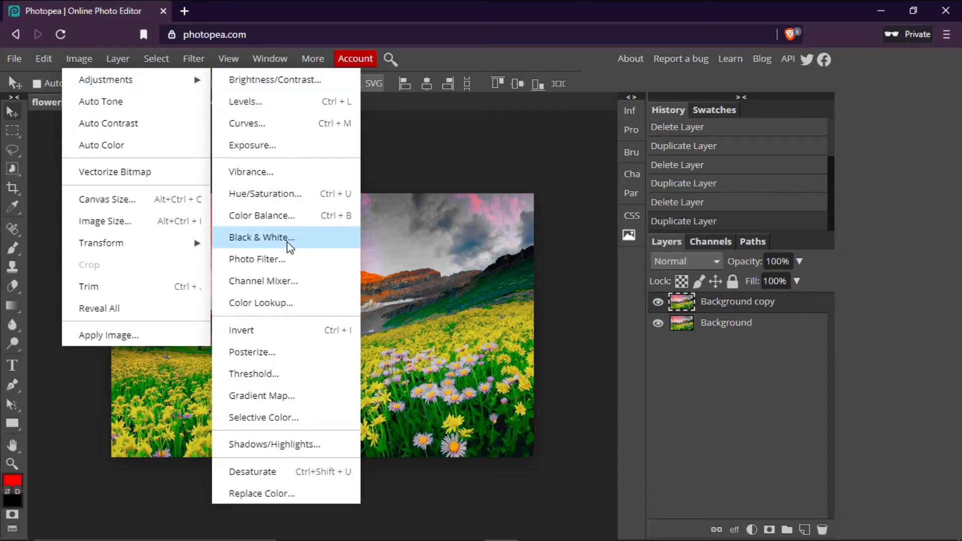
left_click(296, 194)
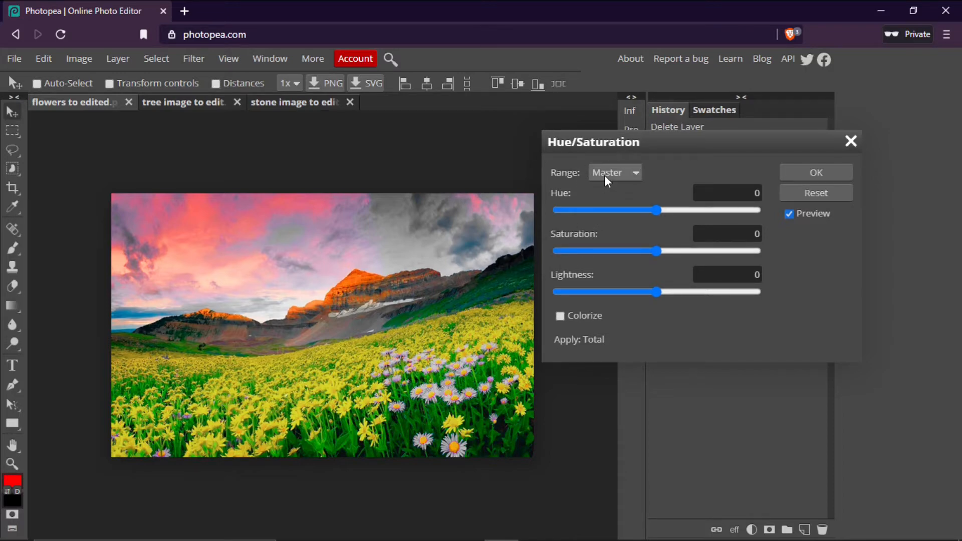
Step: Set the Red range's saturation to -29 and its lightness to -11 to tone down the sky and mountain
left_click(355, 277)
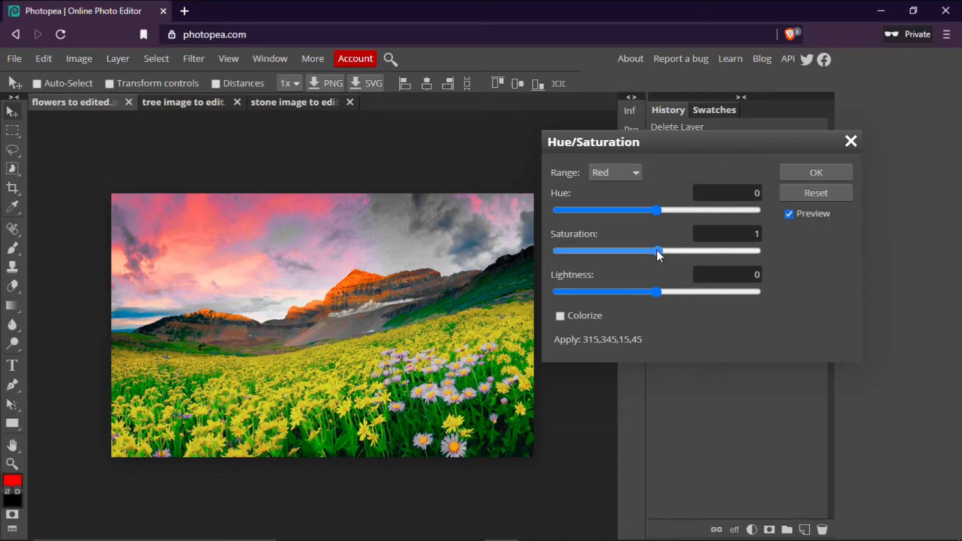
left_click_drag(657, 250, 627, 251)
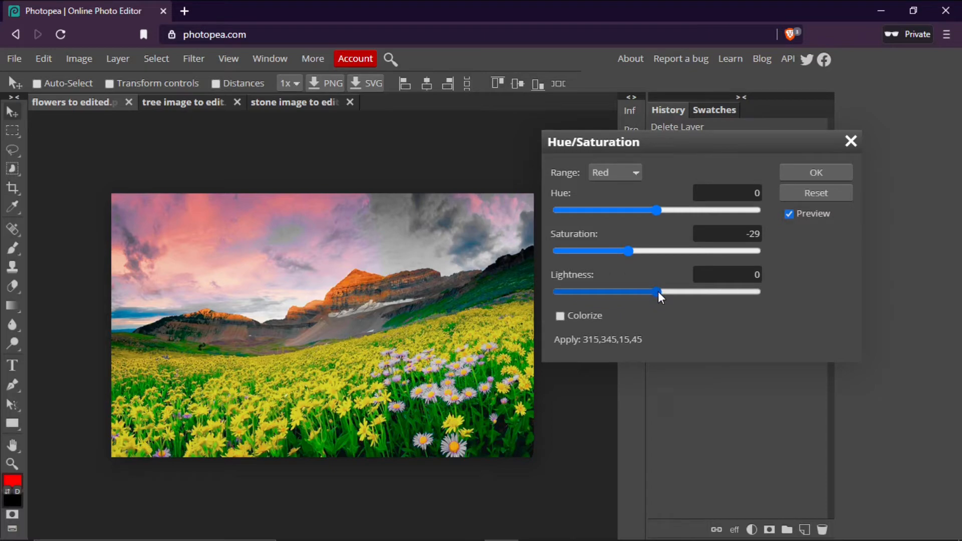
left_click_drag(657, 291, 648, 296)
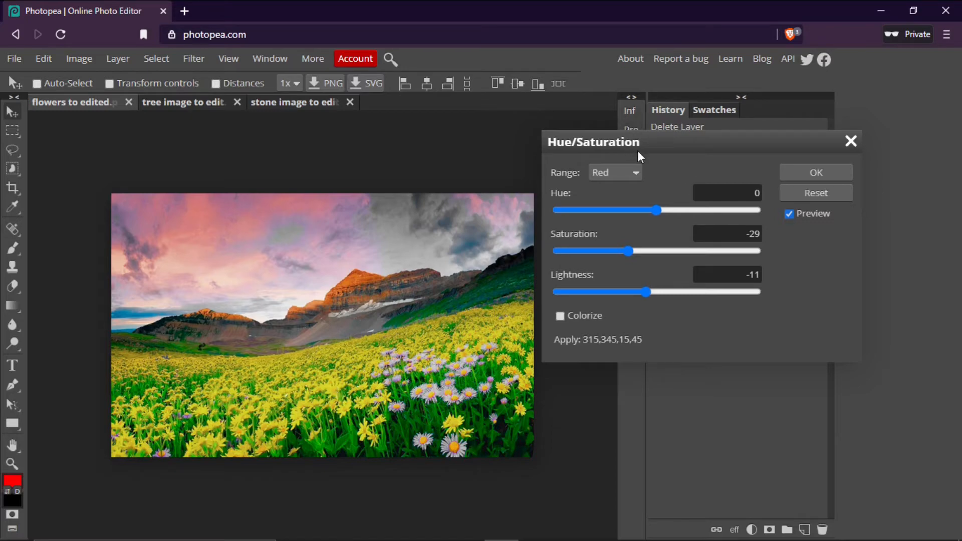
Step: Try the Yellow range's saturation at 100 and -100, and settle on a saturation of 18
left_click(336, 386)
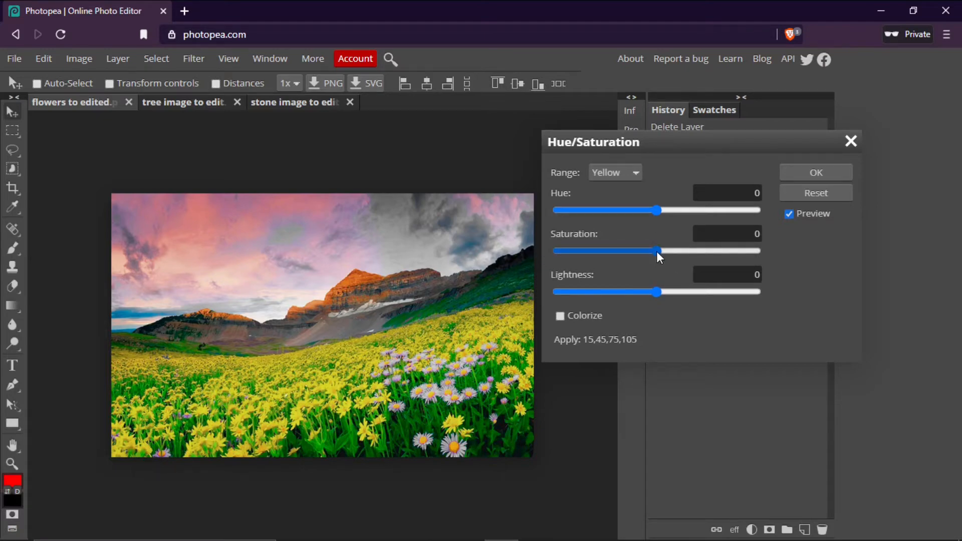
left_click_drag(656, 251, 786, 259)
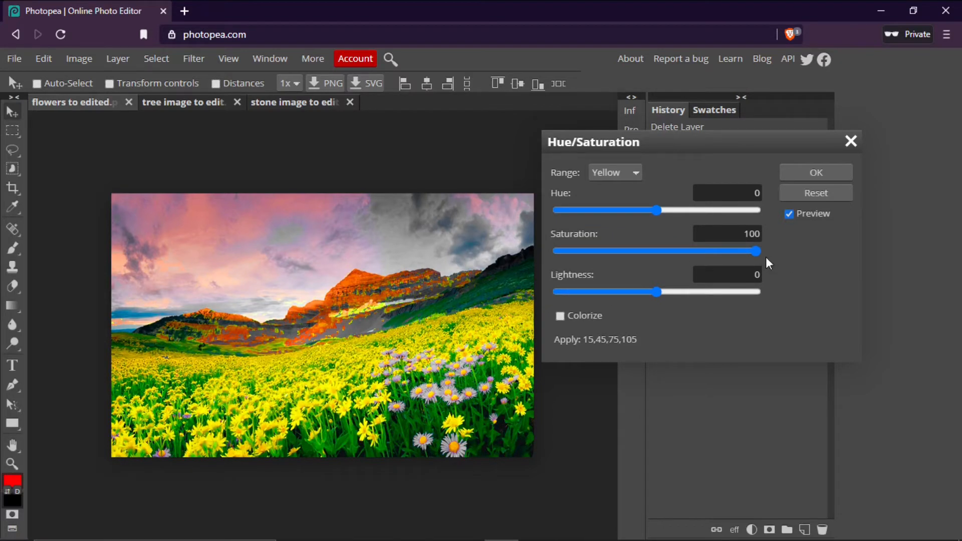
left_click_drag(756, 250, 428, 258)
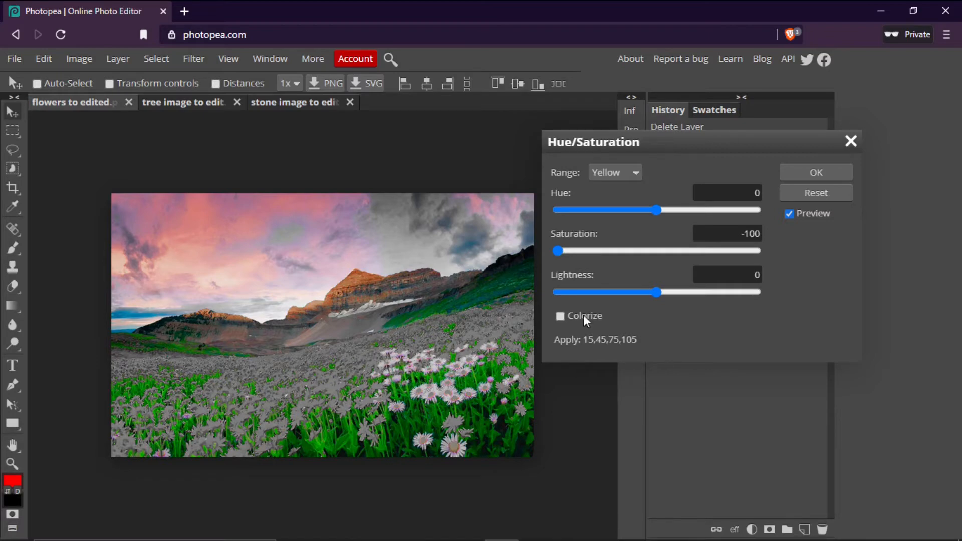
left_click(752, 231)
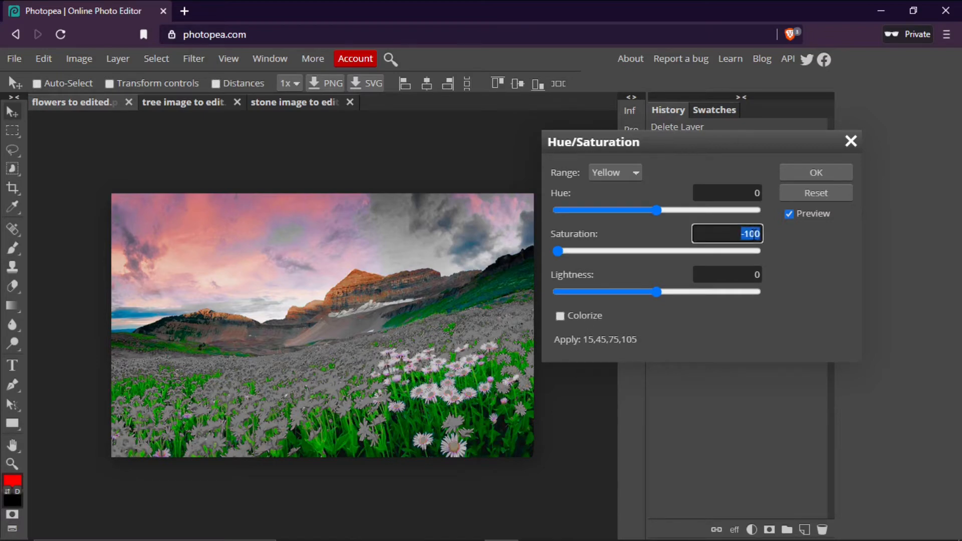
type("0")
left_click(802, 245)
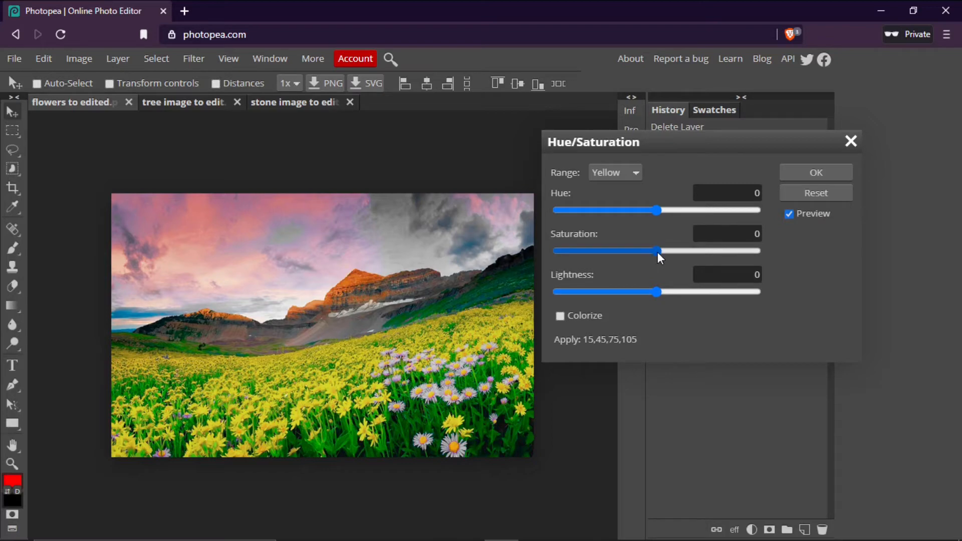
left_click_drag(658, 251, 675, 251)
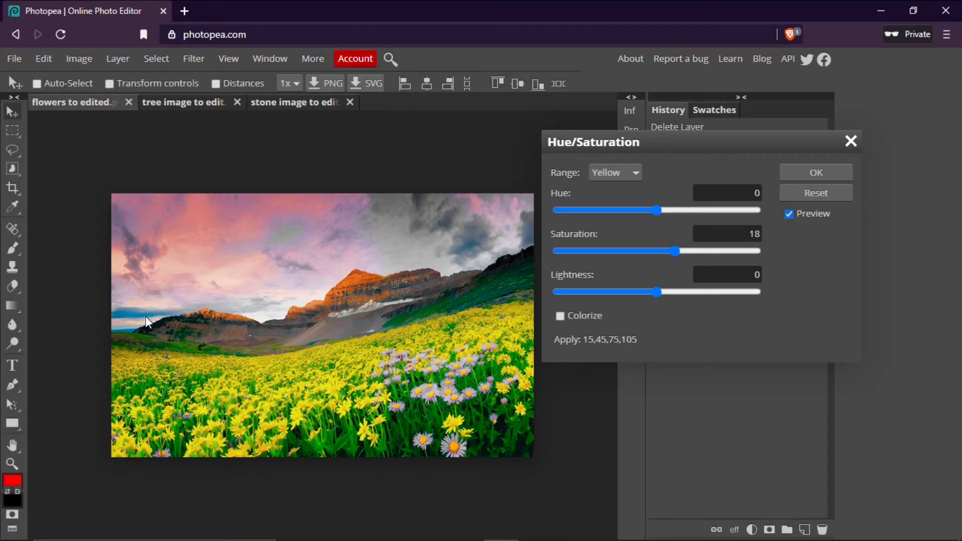
Step: Switch the adjustment to the Cyan range and set its saturation to -34
key("Down")
key("Down")
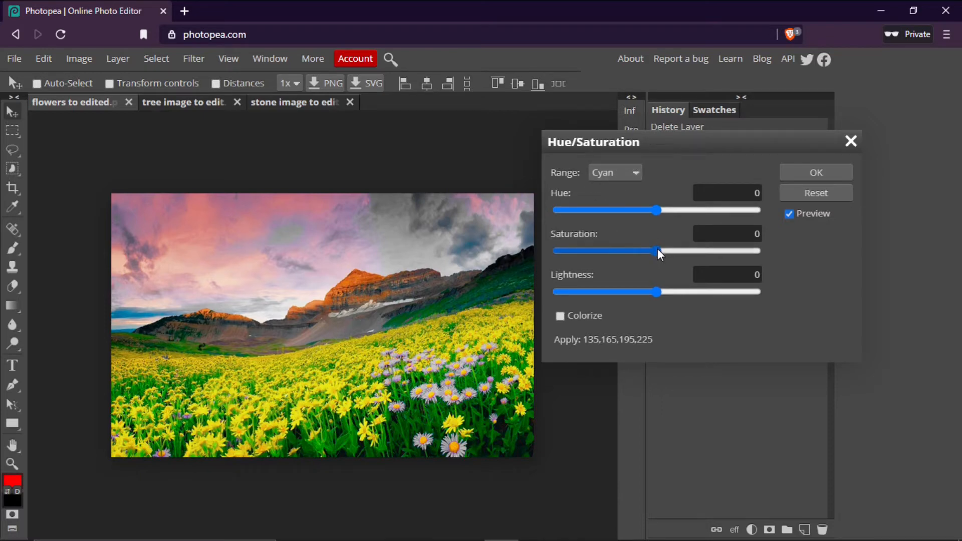
left_click_drag(657, 248, 625, 258)
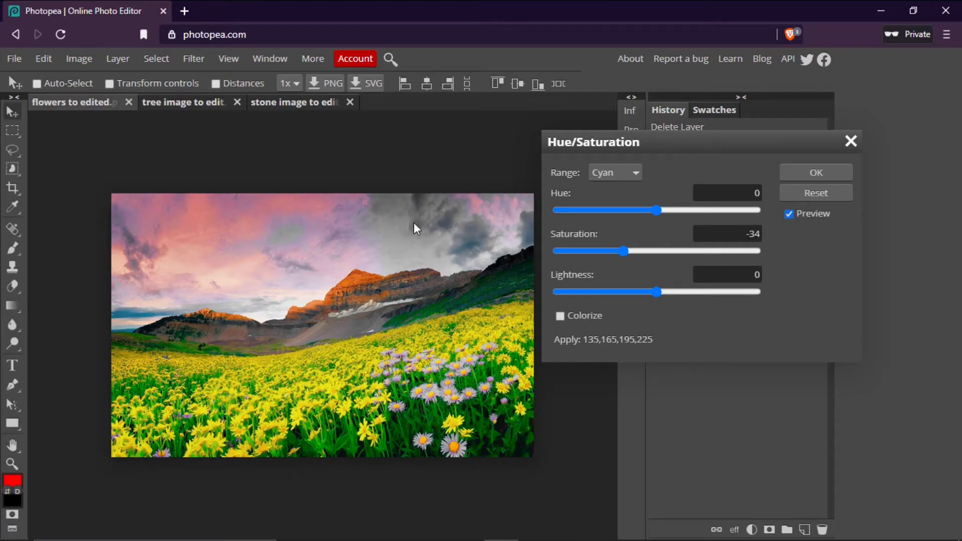
Step: Set the Blue range's saturation to 48, raise its lightness, and apply the Hue/Saturation adjustment
key("Down")
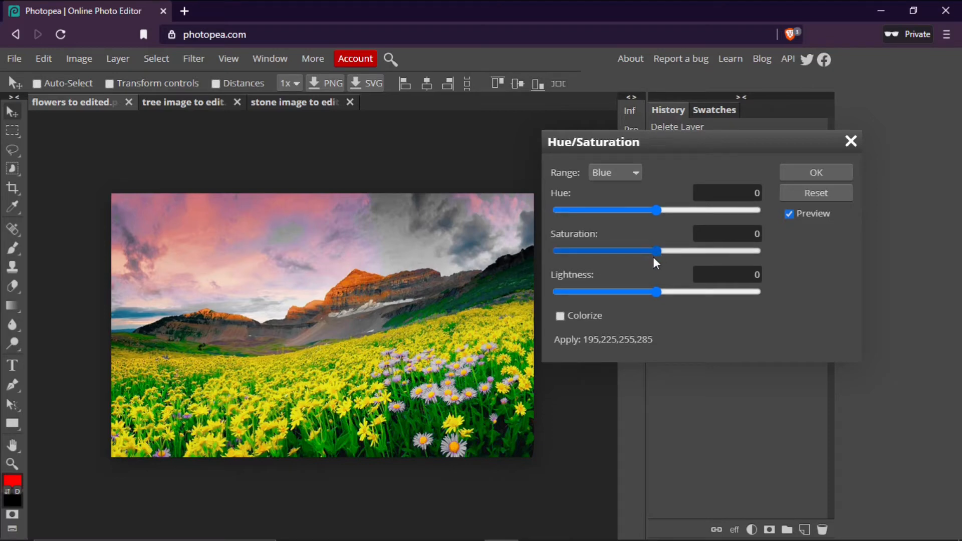
left_click_drag(657, 251, 703, 249)
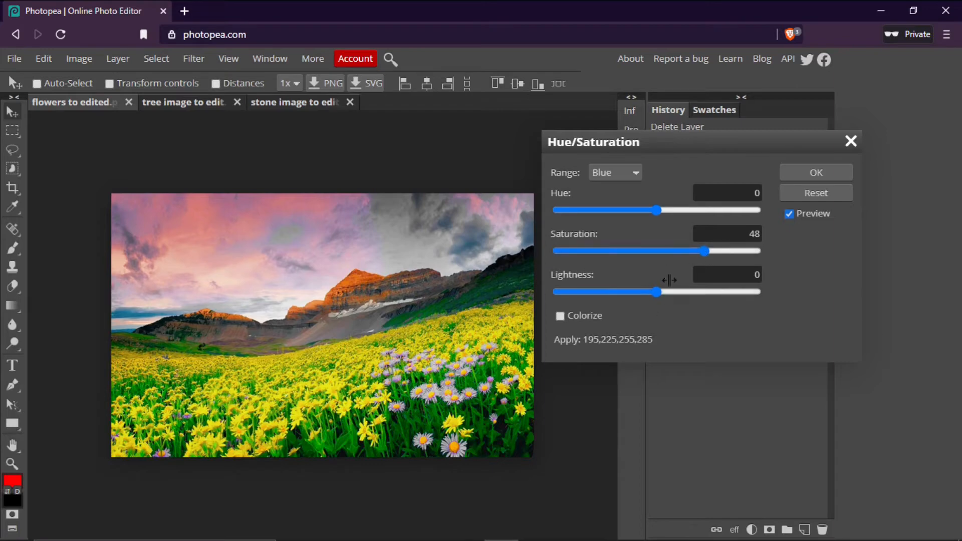
left_click_drag(660, 292, 688, 293)
left_click(827, 172)
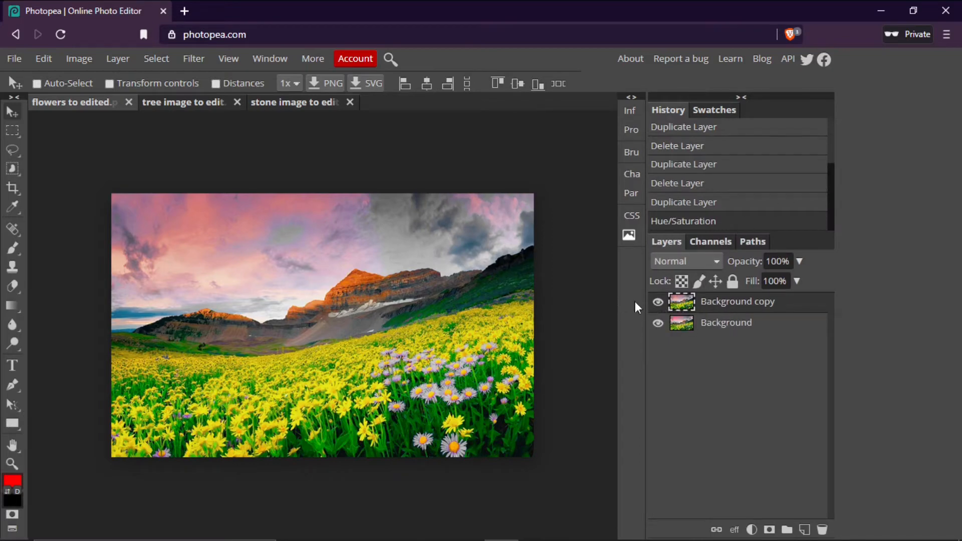
Step: Compare the flowers image before and after the adjustment by repeatedly hiding and showing the Background copy layer
left_click(658, 302)
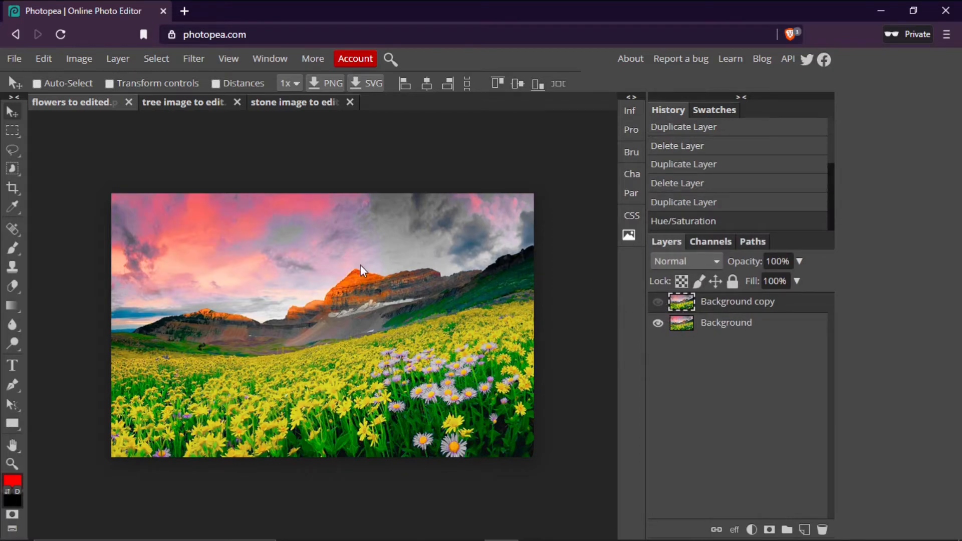
left_click(657, 303)
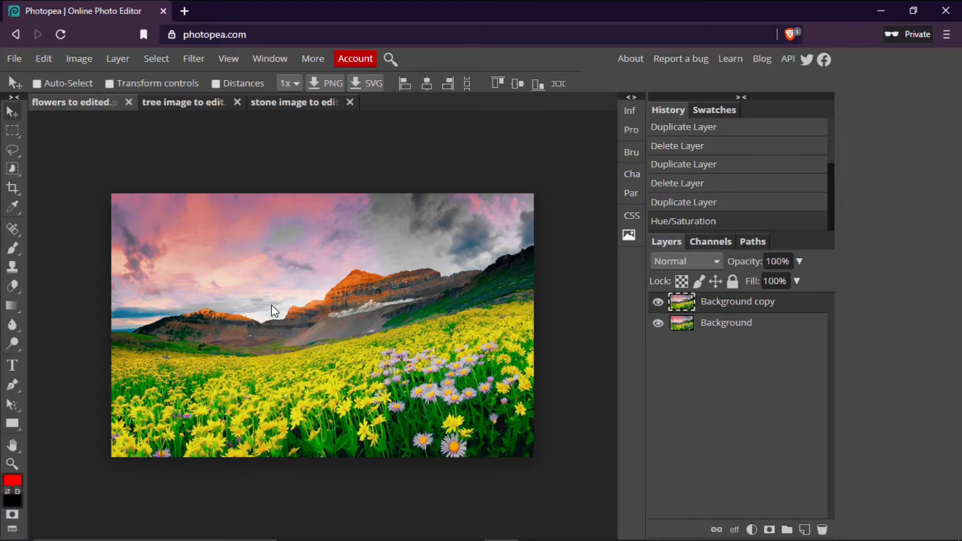
left_click(658, 302)
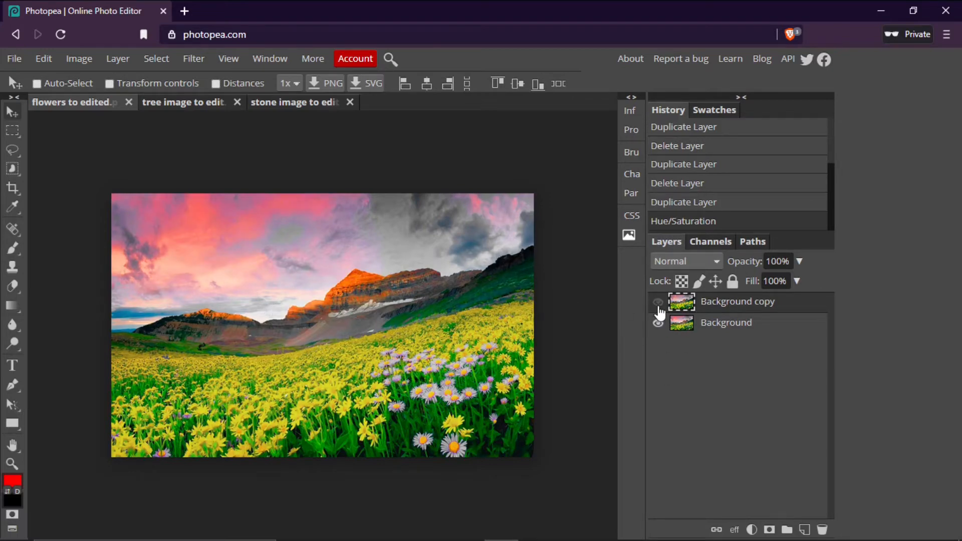
left_click(658, 303)
left_click(658, 303)
left_click(658, 303)
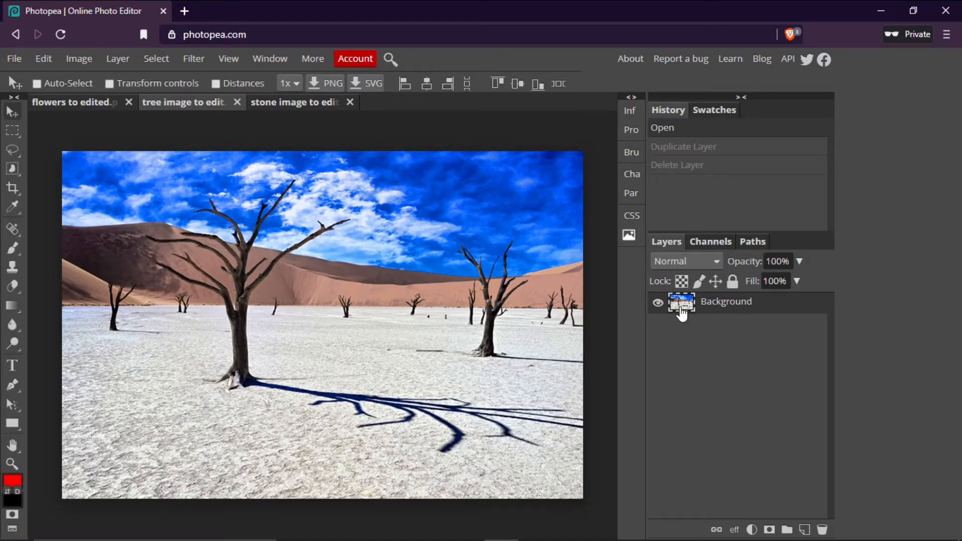
Step: Duplicate the tree image's Background layer and open Hue/Saturation for the copy, moving the dialog to uncover more of the picture
key("ctrl+j")
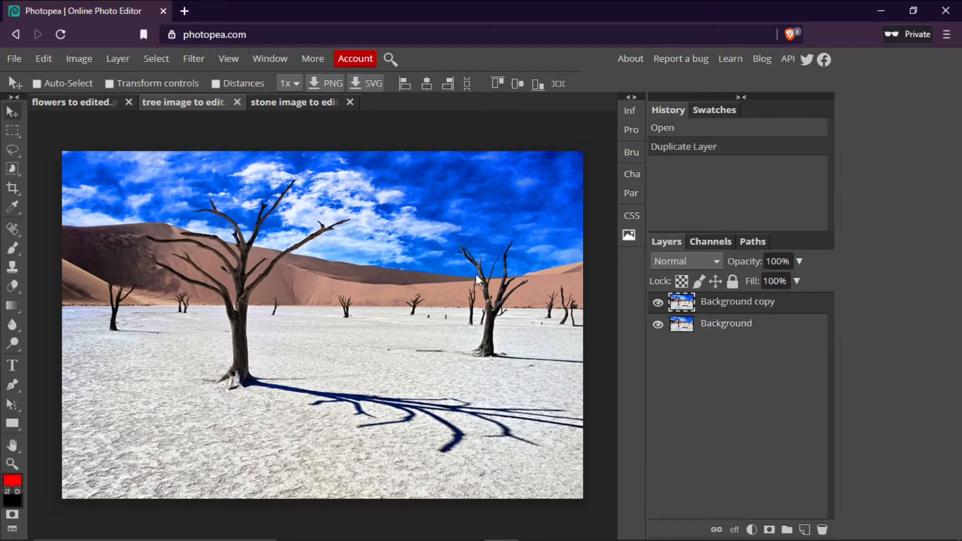
left_click(81, 59)
mouse_move(107, 80)
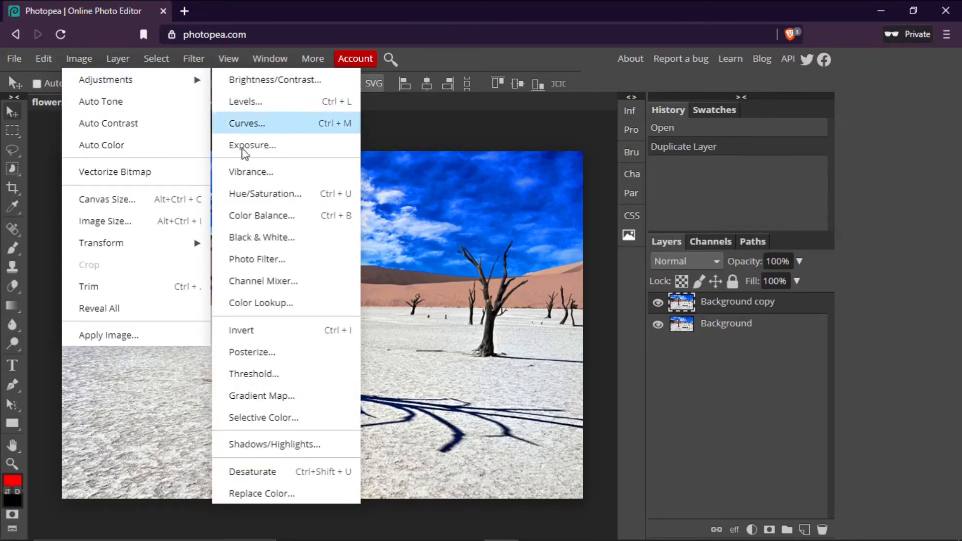
left_click(274, 198)
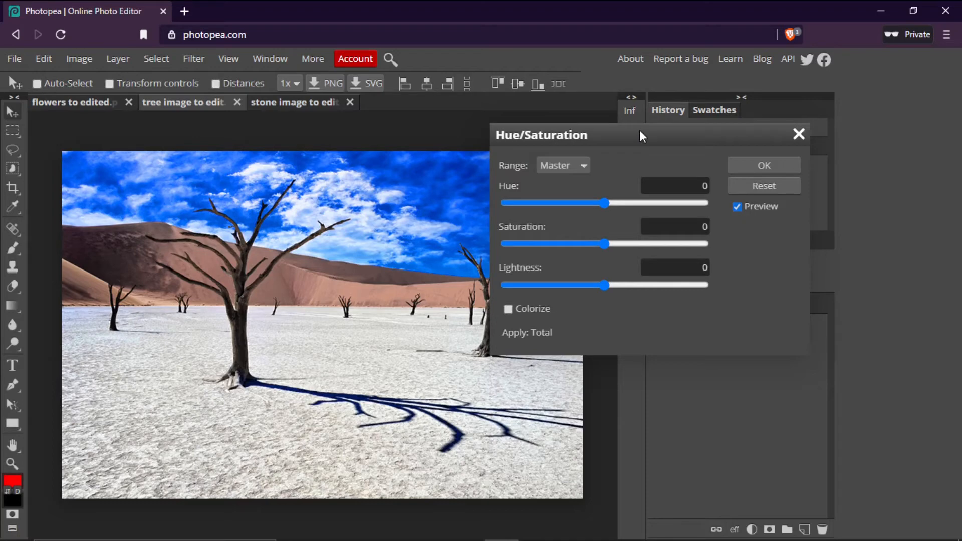
left_click_drag(640, 133, 660, 131)
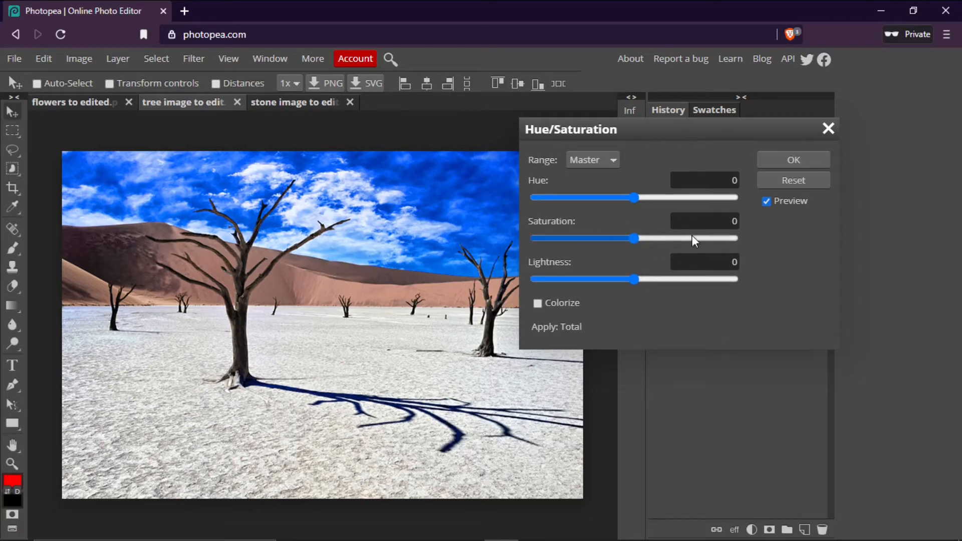
Step: Try a Master saturation of 70 on the whole tree image and reset it to 0
left_click_drag(636, 240, 703, 241)
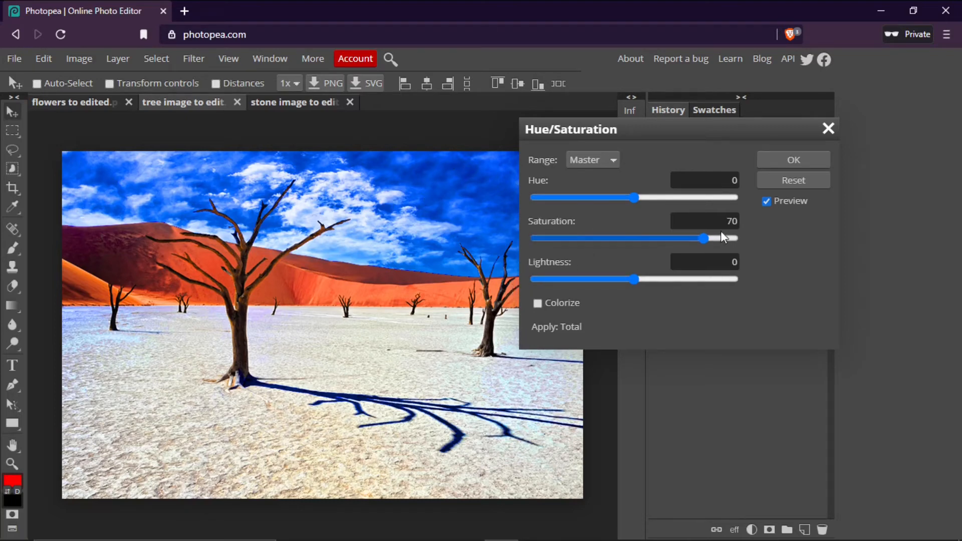
left_click(735, 223)
double_click(736, 223)
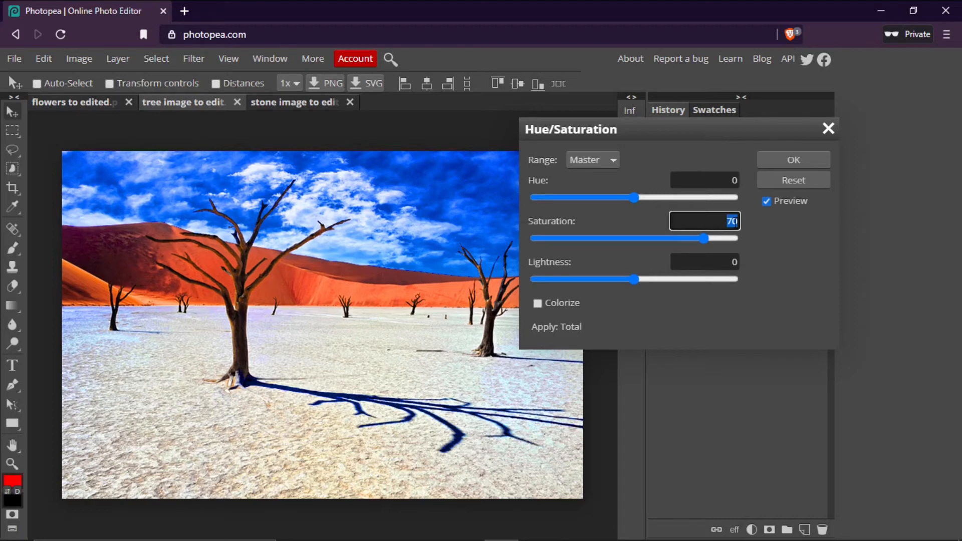
type("0")
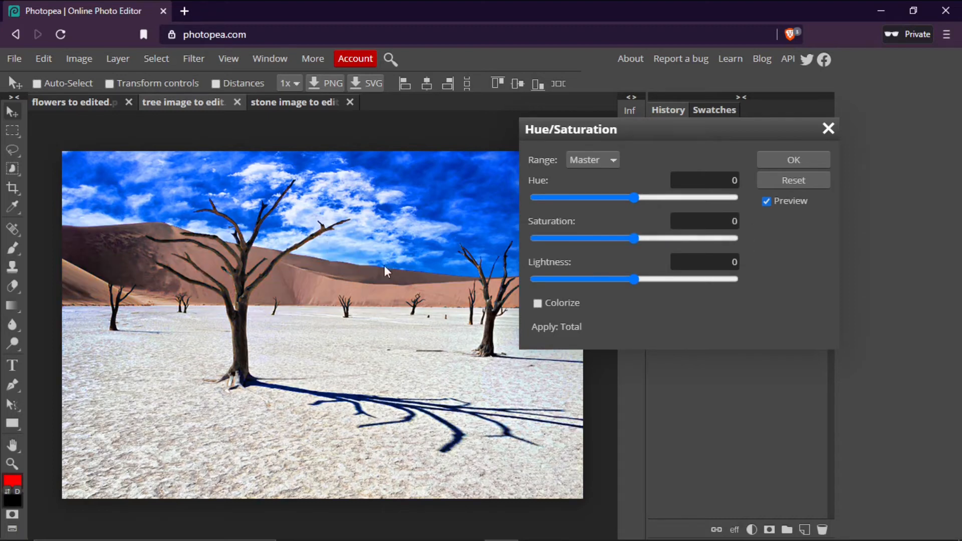
Step: Set the Red range's saturation to 50 and lightness to -7 for the dunes, and compare using the preview option
left_click(314, 278)
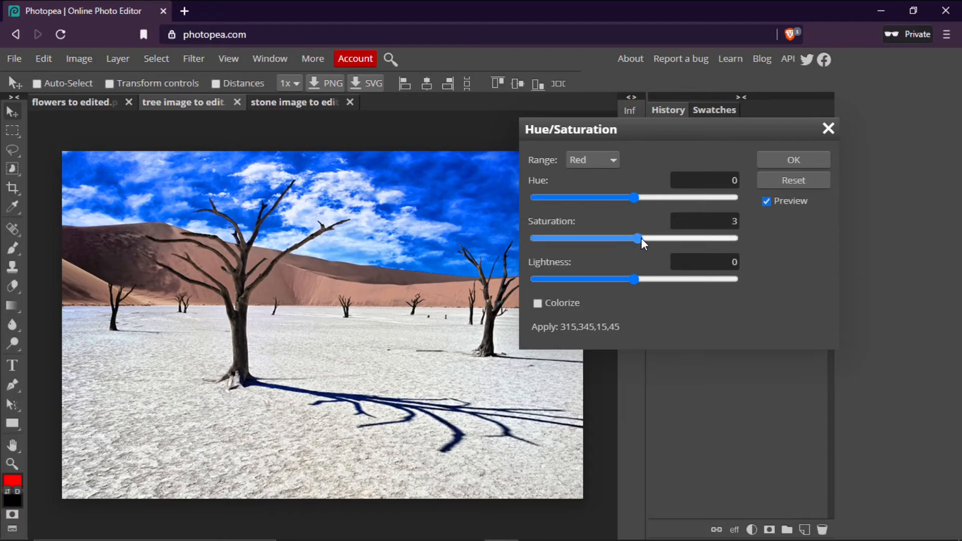
left_click_drag(642, 238, 684, 237)
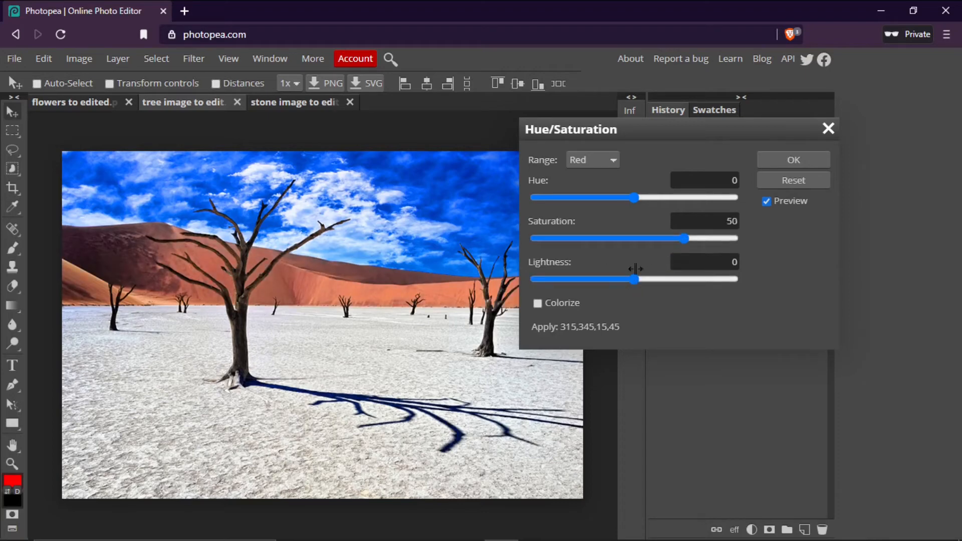
left_click_drag(636, 278, 627, 279)
left_click(768, 202)
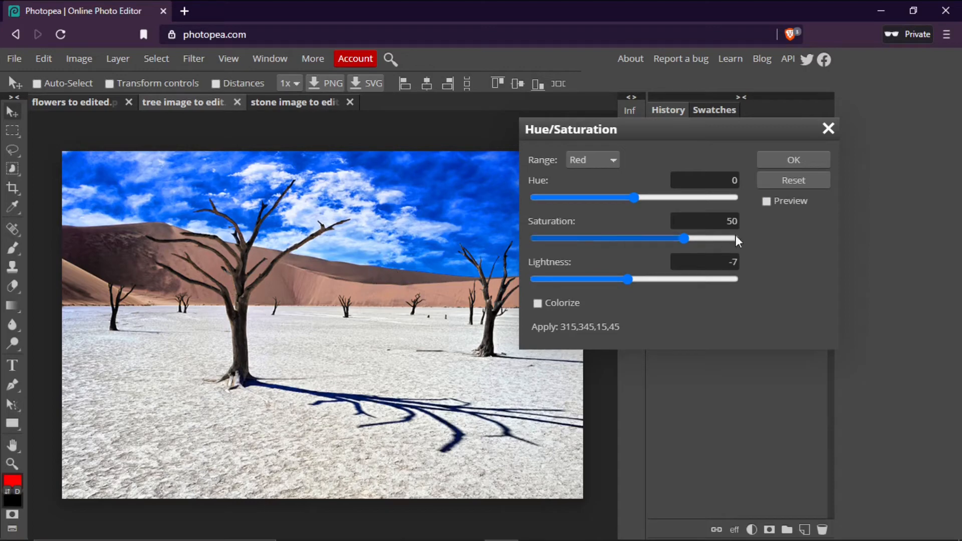
left_click(767, 201)
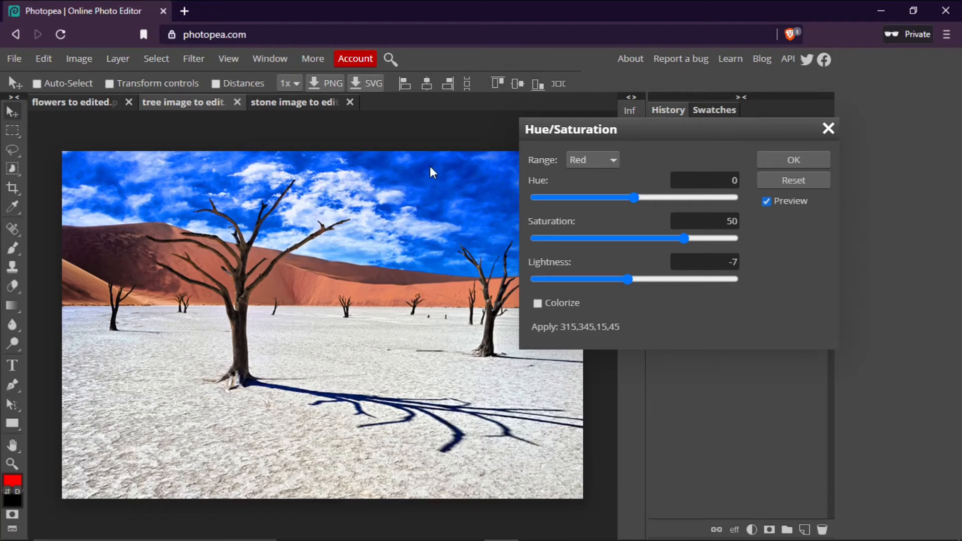
Step: Set the Blue range's saturation to -32 and lightness to -37 to tone down the sky in the tree image
key("b")
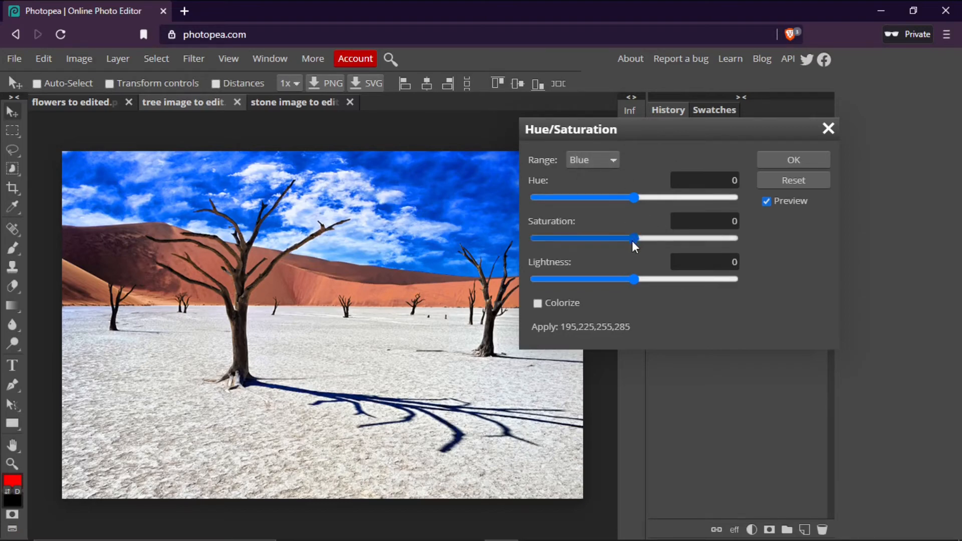
left_click_drag(633, 239, 603, 239)
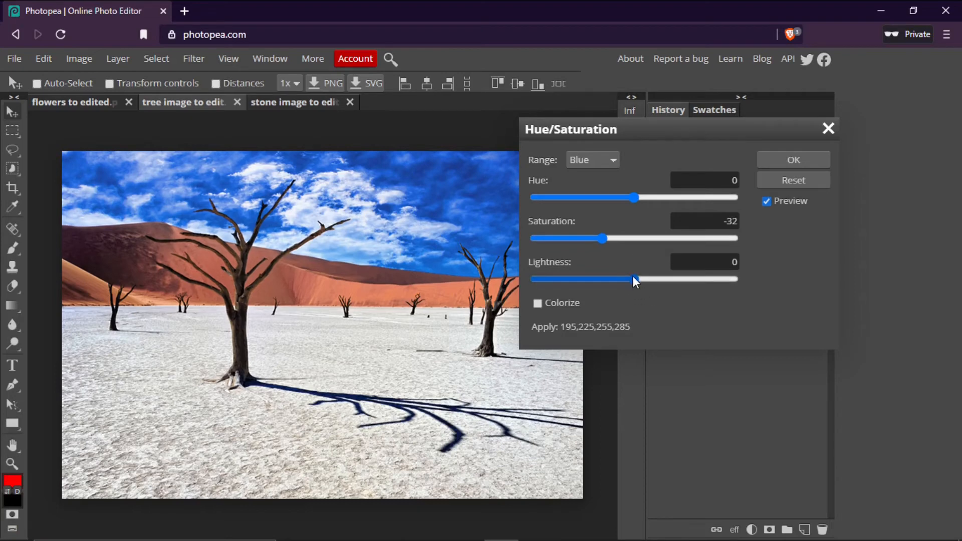
left_click_drag(633, 276, 599, 281)
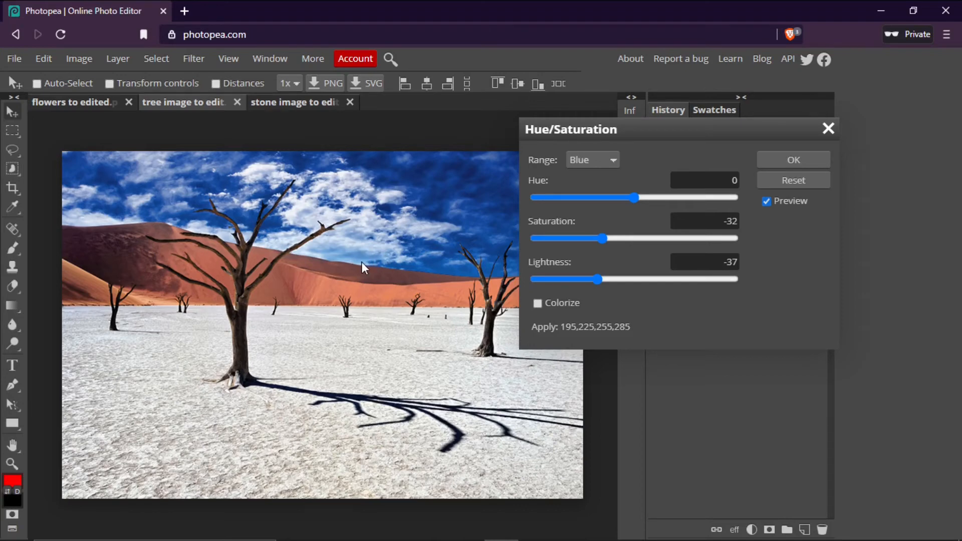
Step: Set the Cyan range's saturation to -35 and lightness to 42 for the tree image's sky
key("Up")
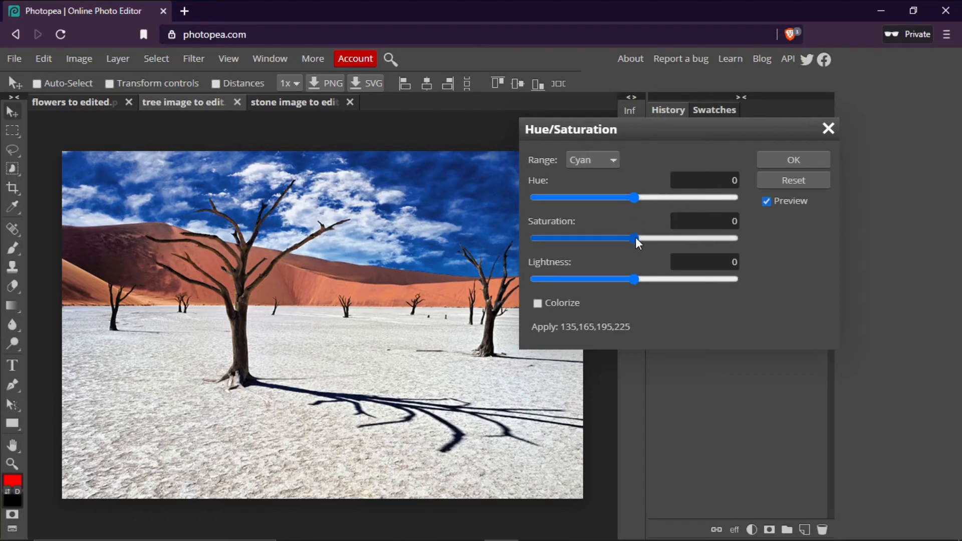
left_click_drag(639, 236, 600, 248)
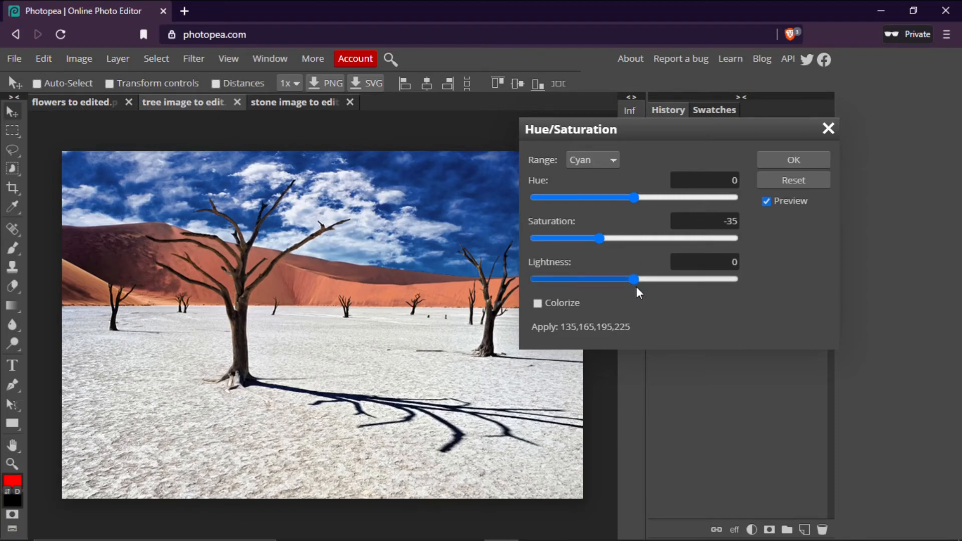
left_click_drag(635, 281, 675, 277)
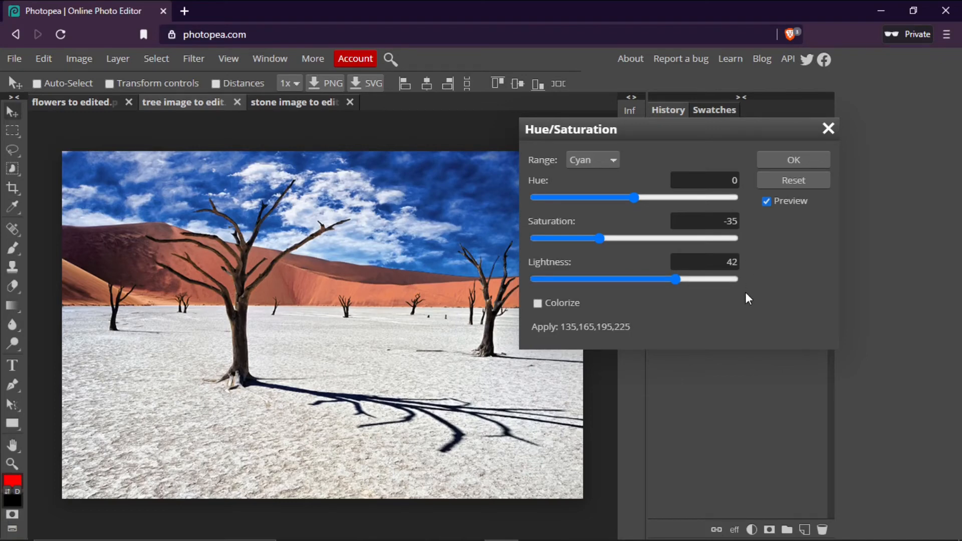
Step: Apply the Hue/Saturation adjustment to the tree image and compare by hiding and showing the Background copy layer
left_click(807, 161)
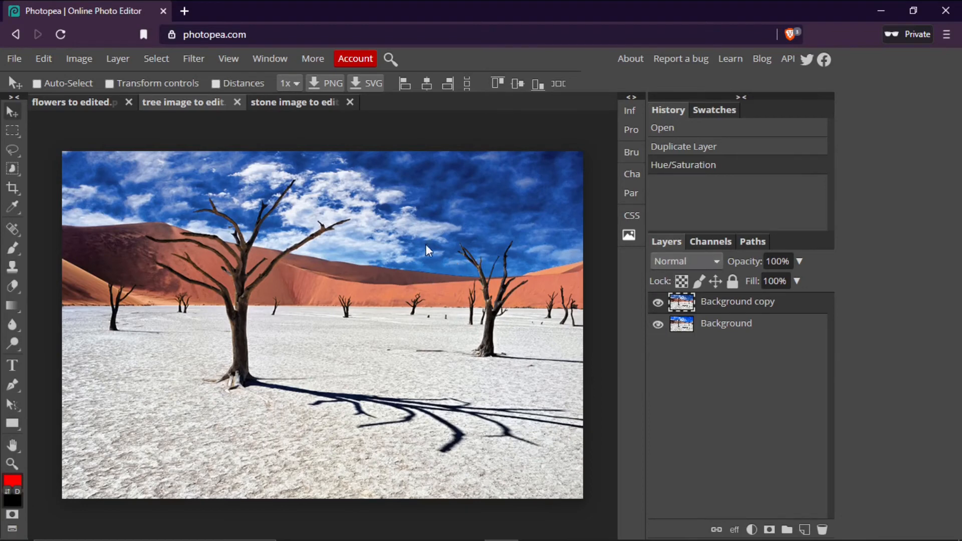
left_click(657, 303)
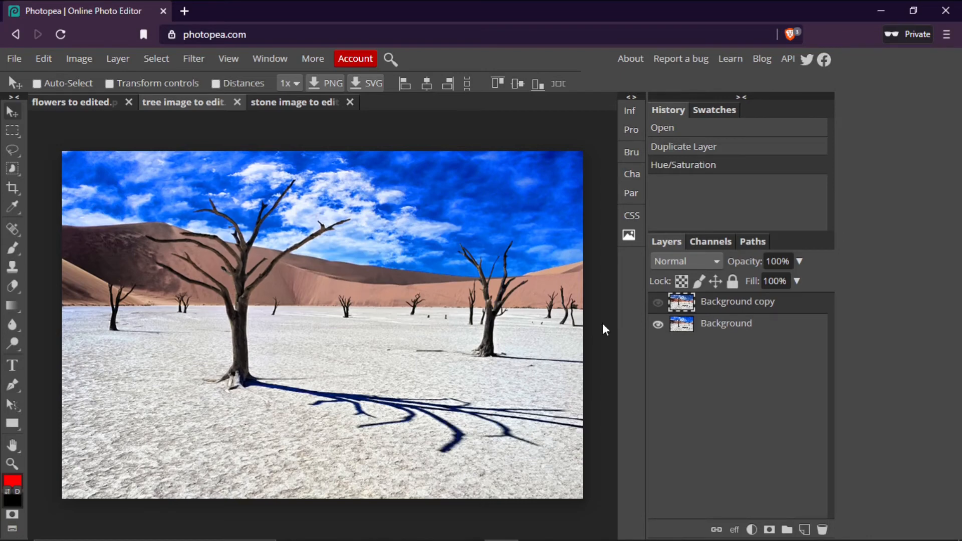
left_click(660, 305)
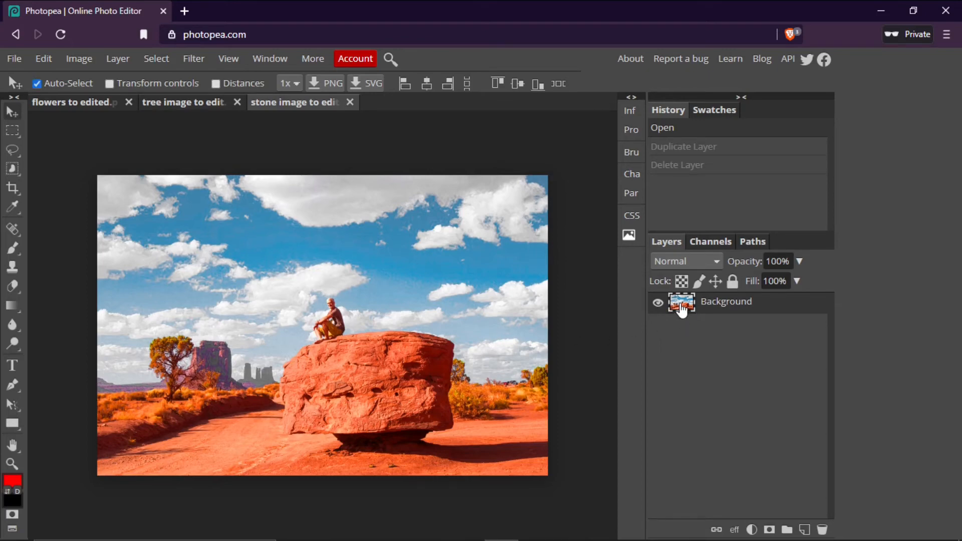
Step: Duplicate the stone image's Background layer and open Hue/Saturation for the copy
key("ctrl+j")
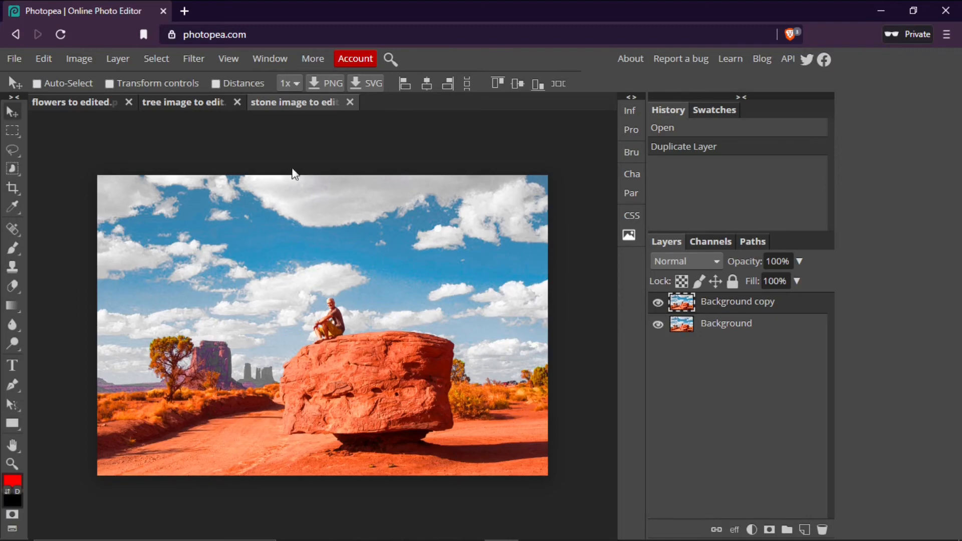
left_click(83, 59)
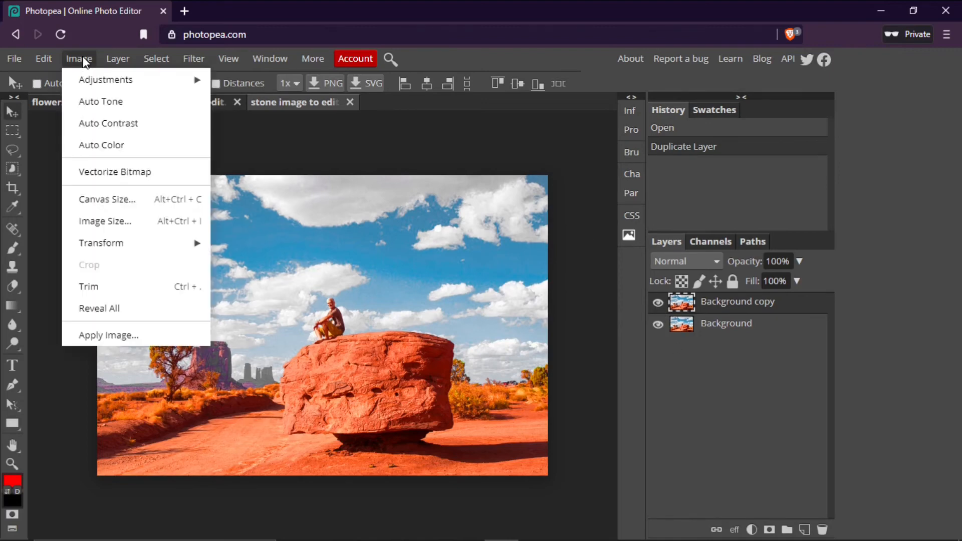
mouse_move(91, 80)
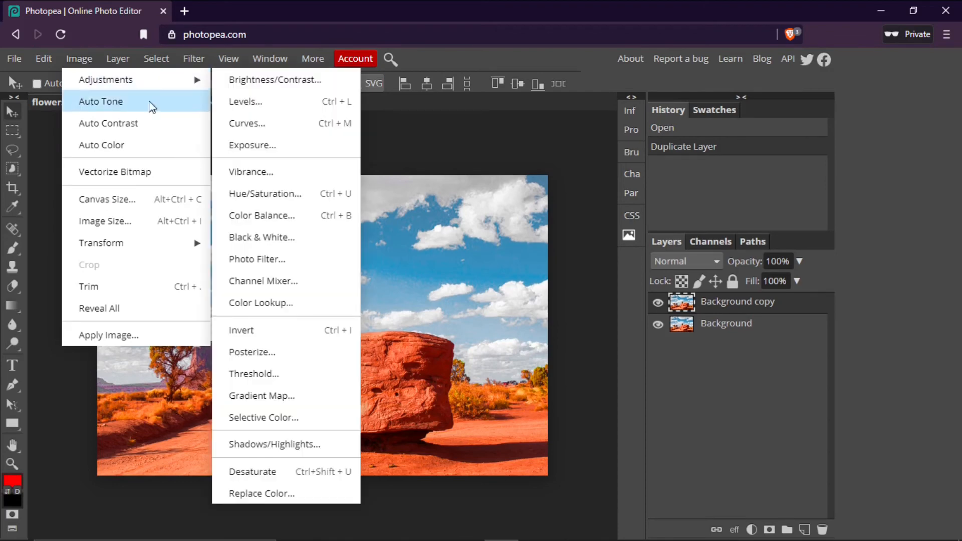
left_click(286, 195)
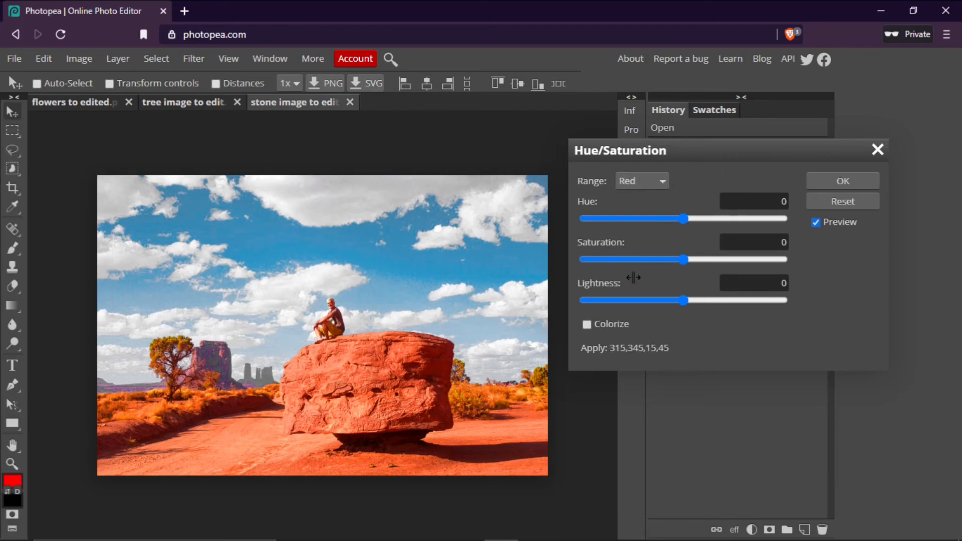
Step: Try a saturation of -99 for the Red range on the stone image and reset it to 0
left_click_drag(684, 259, 585, 259)
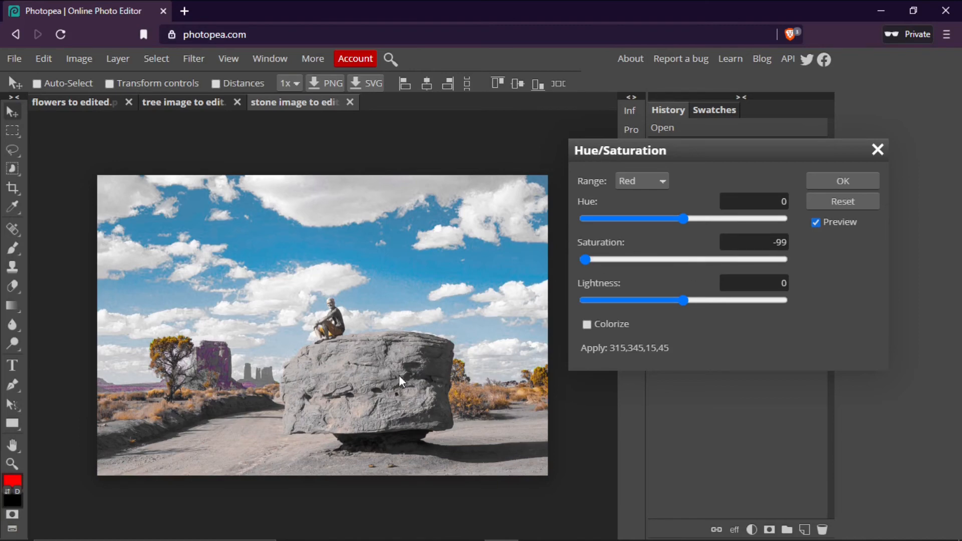
double_click(785, 242)
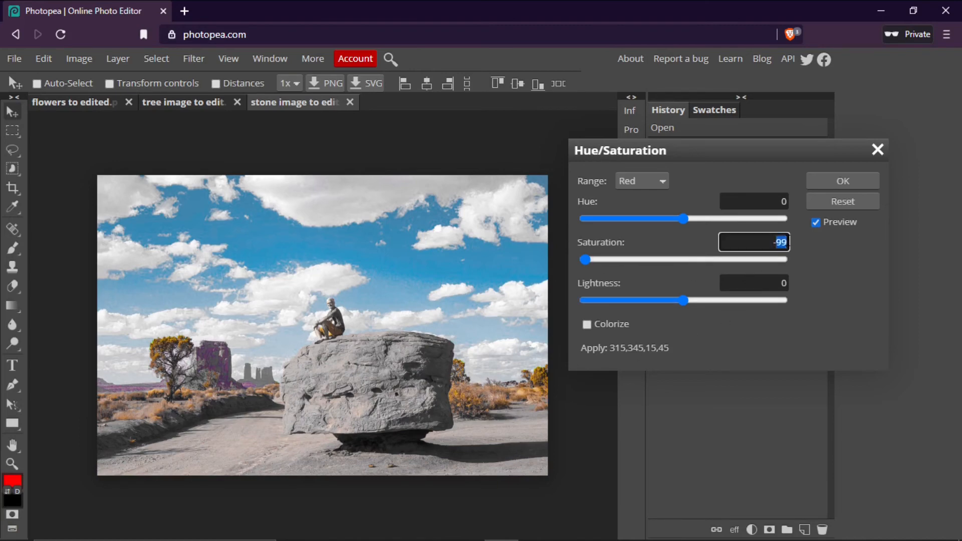
type("0")
key("Return")
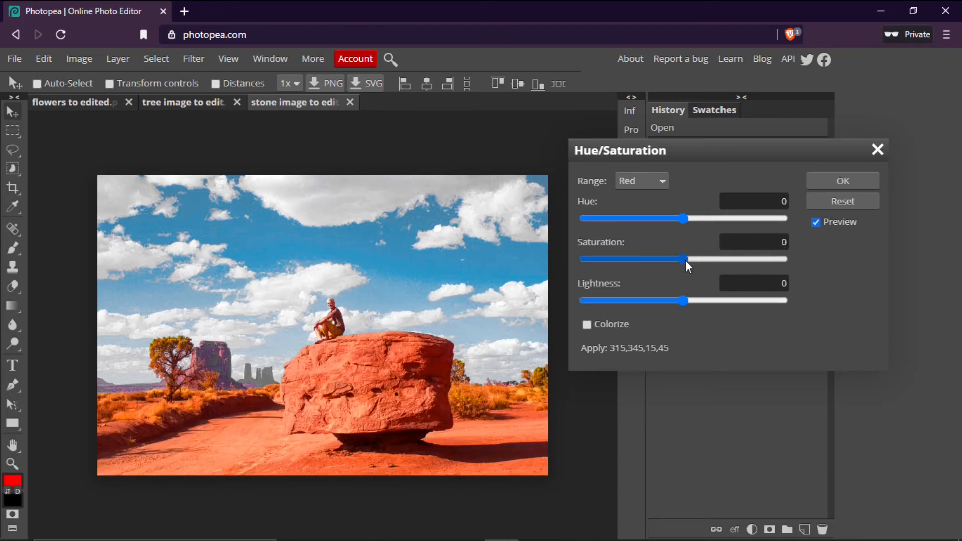
Step: Set the Red range's saturation to -25 for the rock and the Yellow range's saturation to -47 for the bushes
left_click_drag(684, 260, 660, 261)
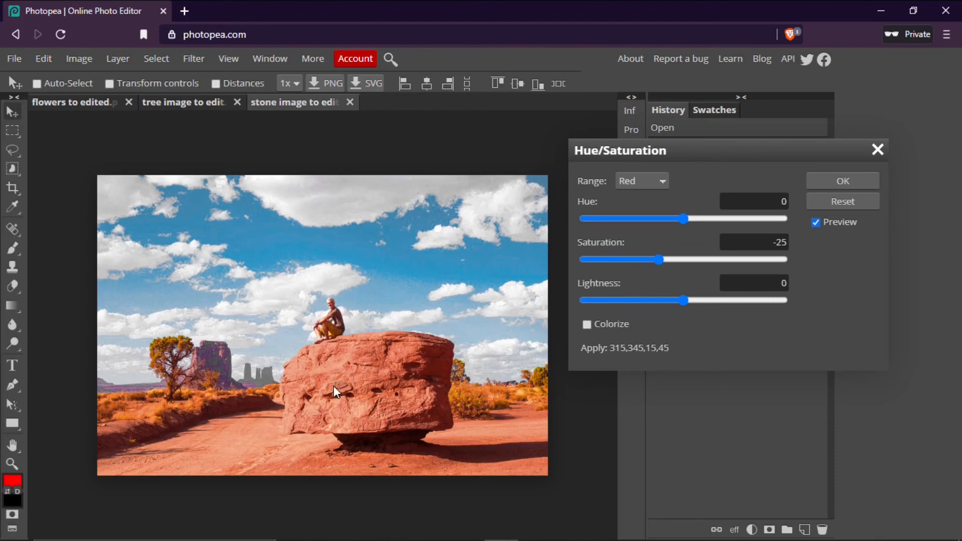
left_click(519, 390)
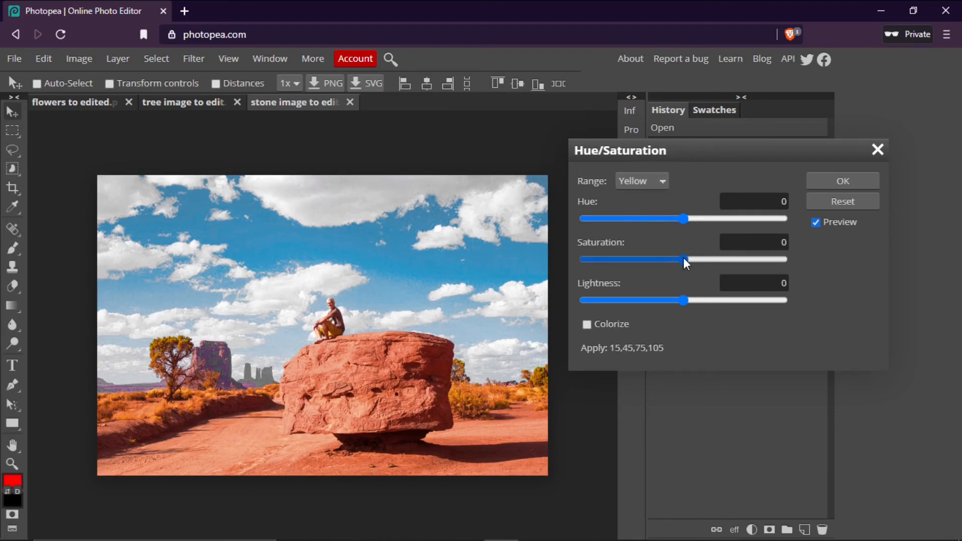
left_click_drag(683, 258, 637, 254)
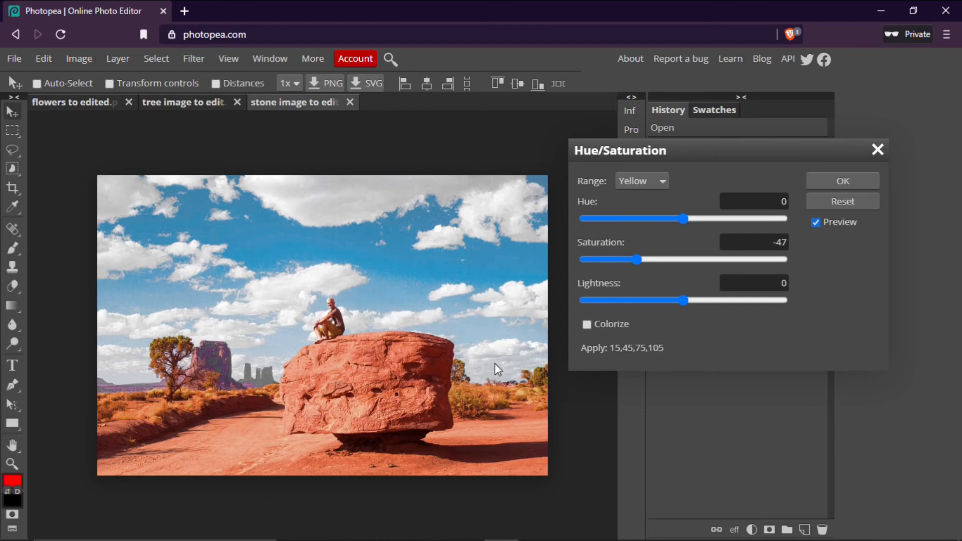
Step: Set the Blue range's saturation to 52 and lightness to 44 in the stone image
key("Down")
key("Down")
key("Down")
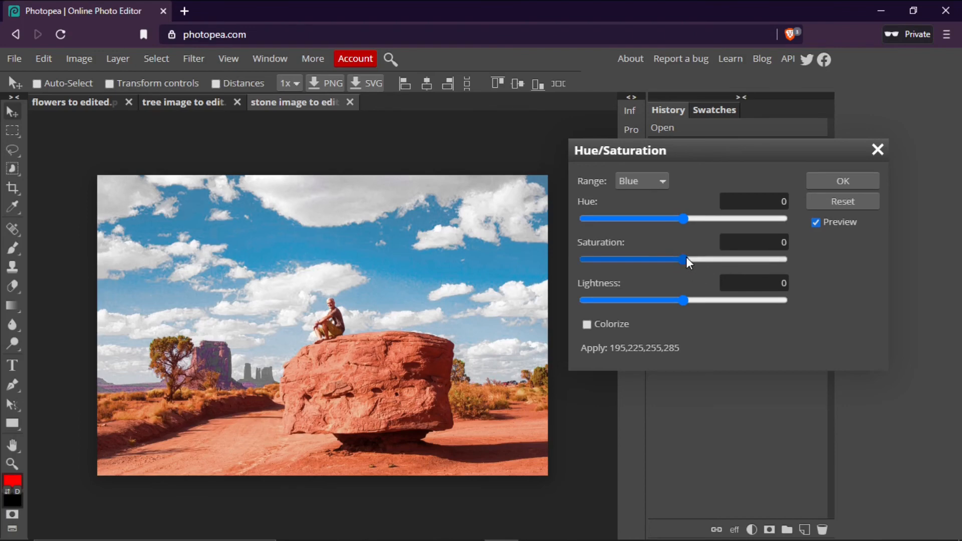
left_click_drag(686, 257, 736, 255)
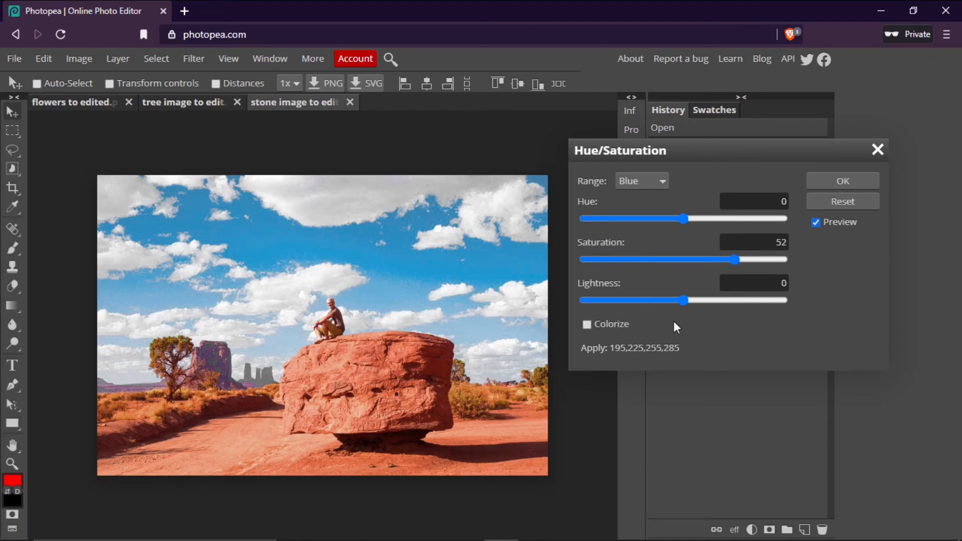
left_click_drag(686, 301, 727, 301)
Step: Set the Cyan range's saturation to 37 for the sky and the Magenta range's saturation to -63 for the distant rocks
key("Up")
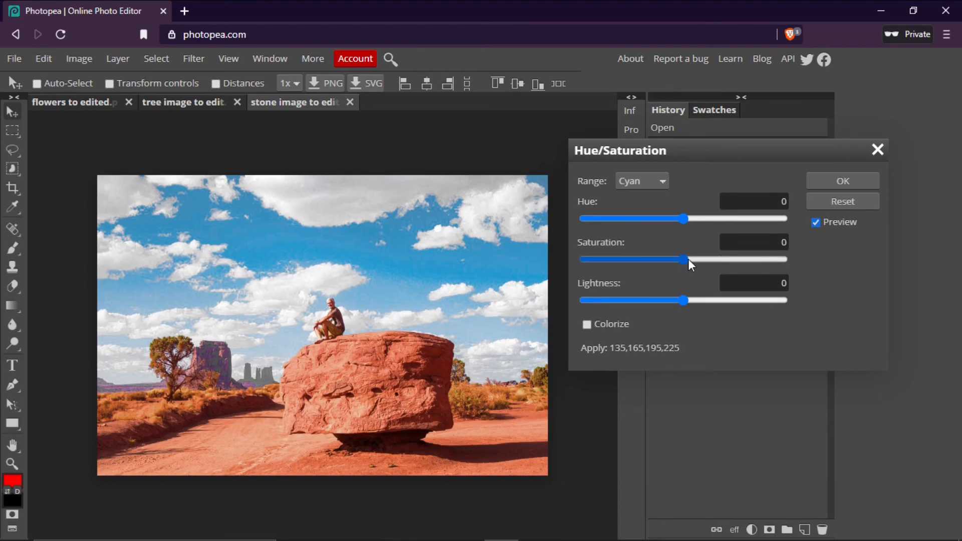
left_click_drag(687, 260, 720, 259)
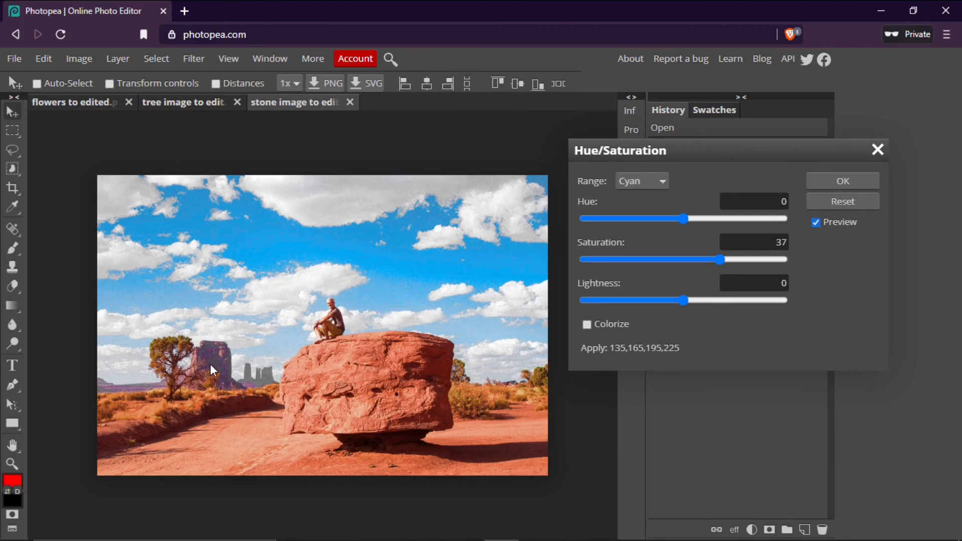
key("Down")
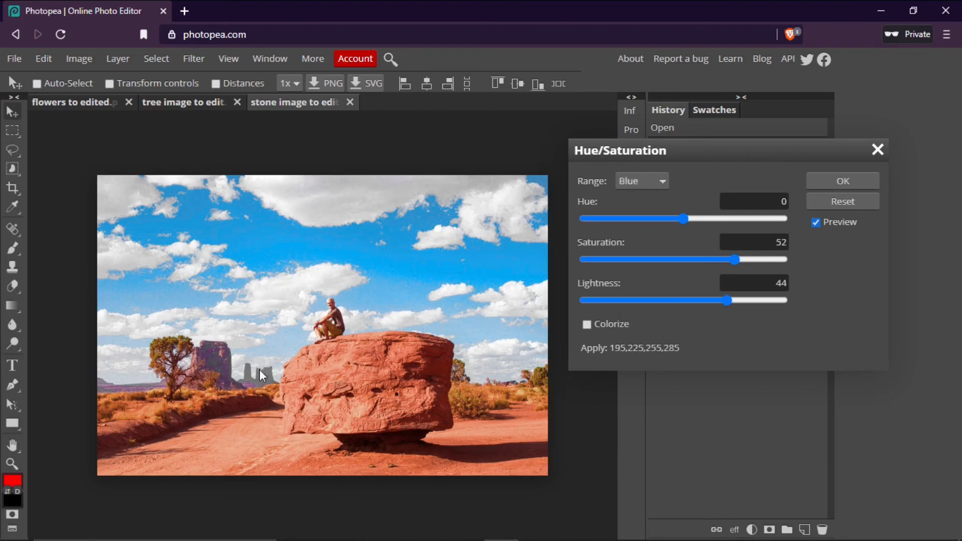
key("Down")
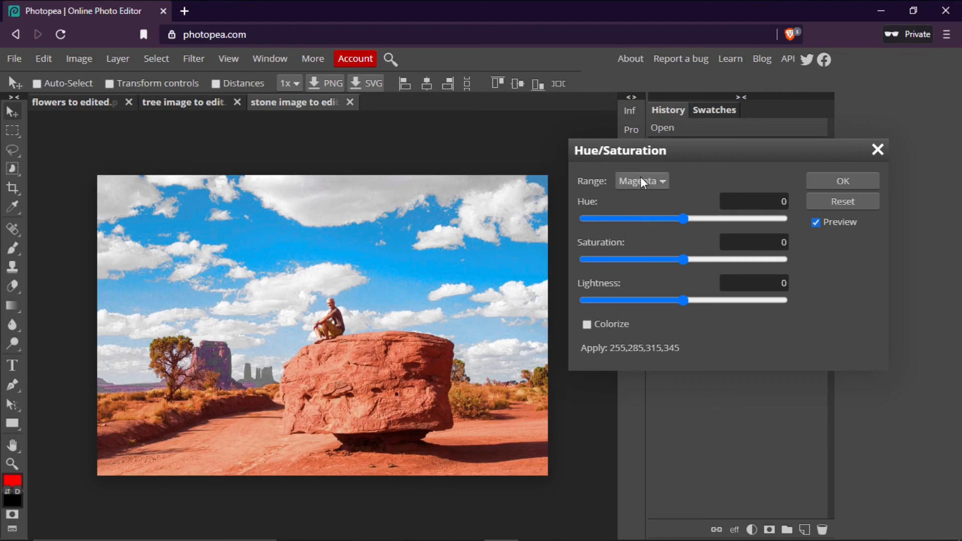
left_click_drag(683, 259, 622, 260)
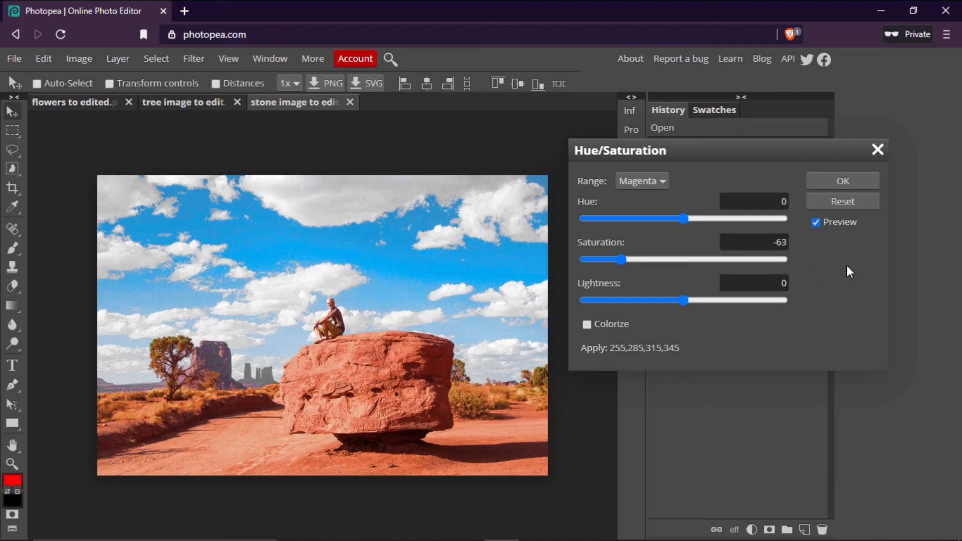
Step: Compare the stone image with the preview option off and on, and apply the Hue/Saturation adjustment
left_click(816, 222)
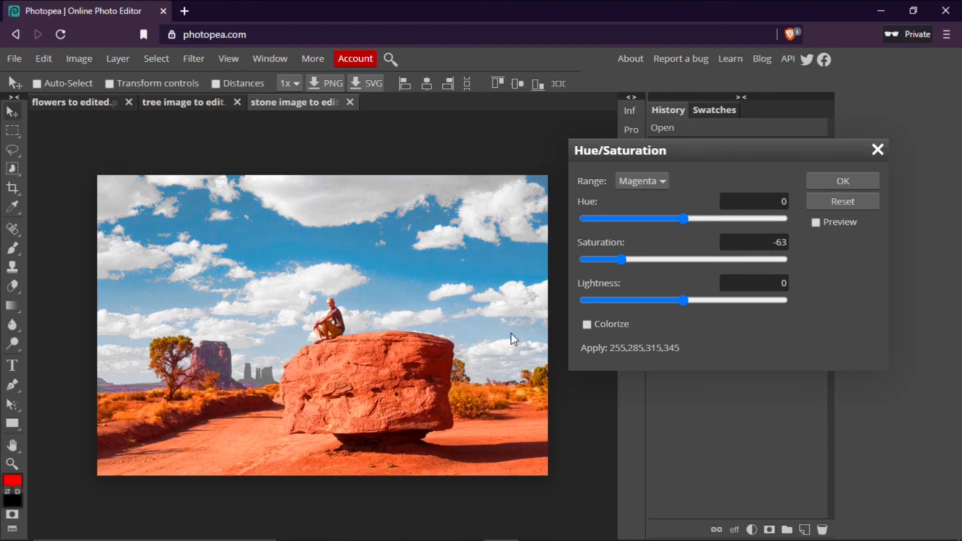
left_click(817, 223)
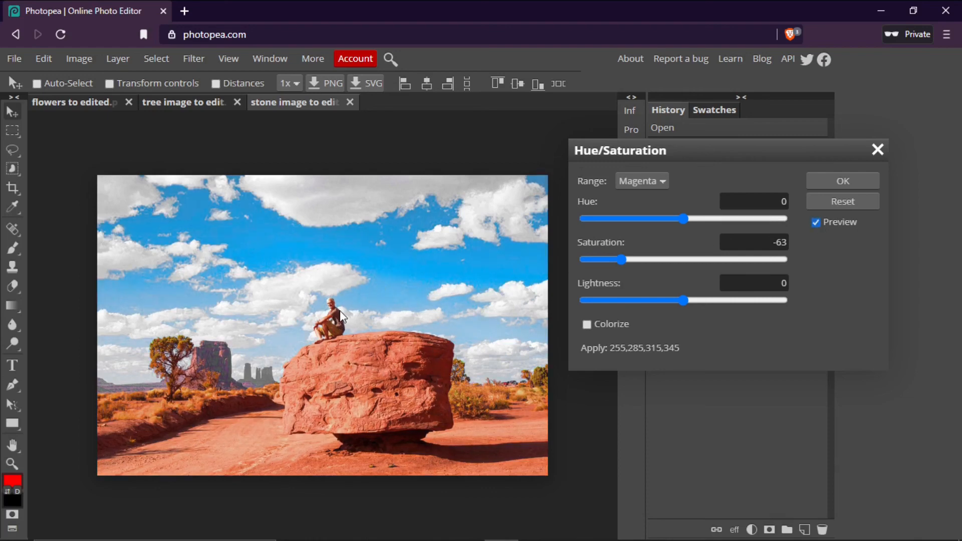
left_click(843, 181)
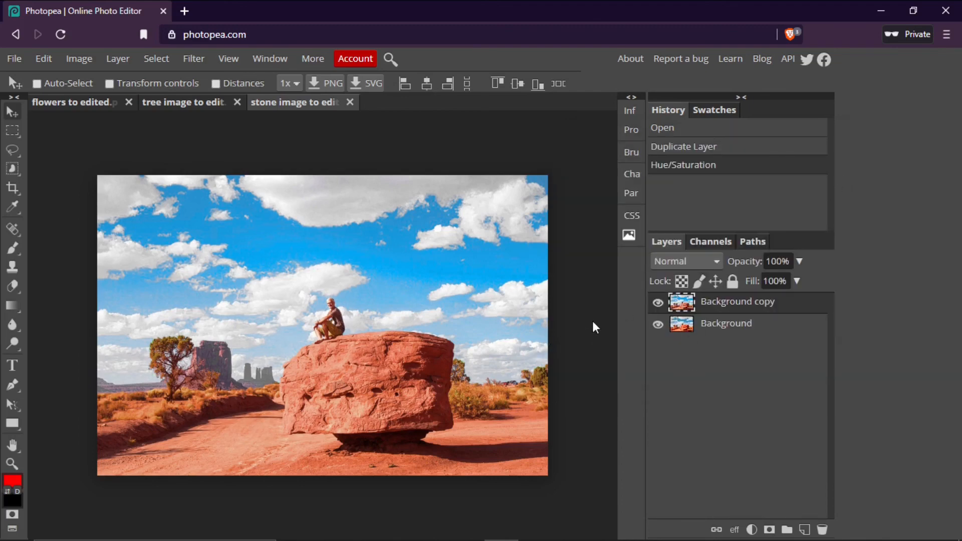
Step: Compare the stone image before and after the adjustment by repeatedly hiding and showing the Background copy layer
left_click(658, 302)
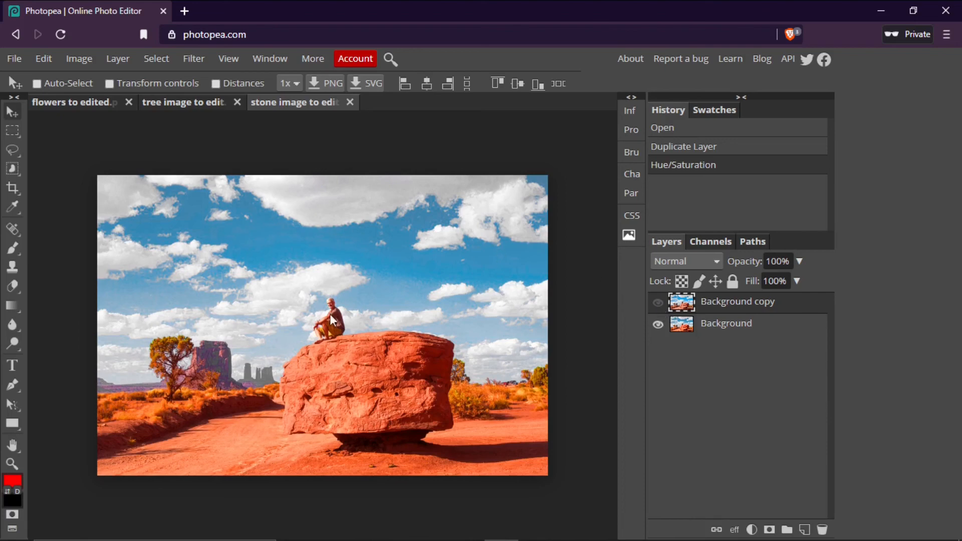
left_click(658, 302)
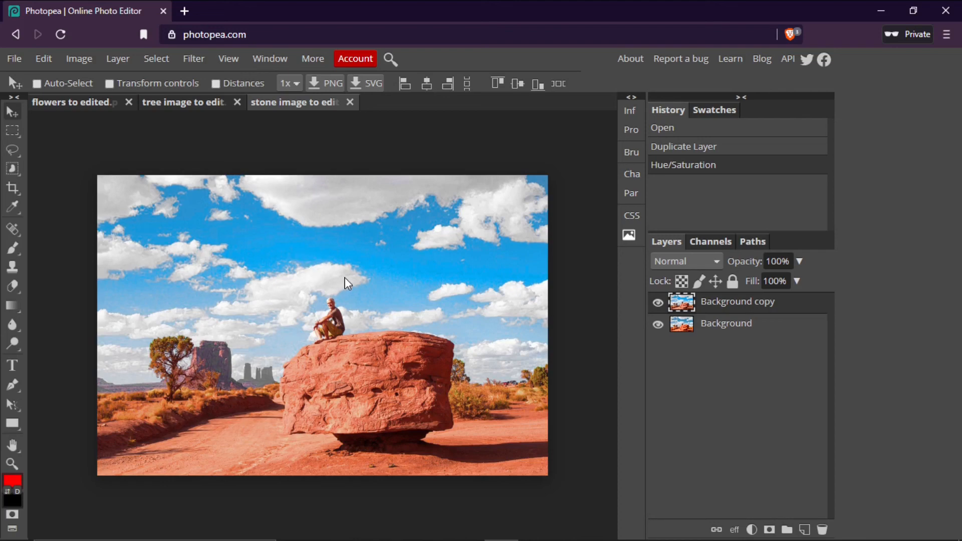
left_click(658, 303)
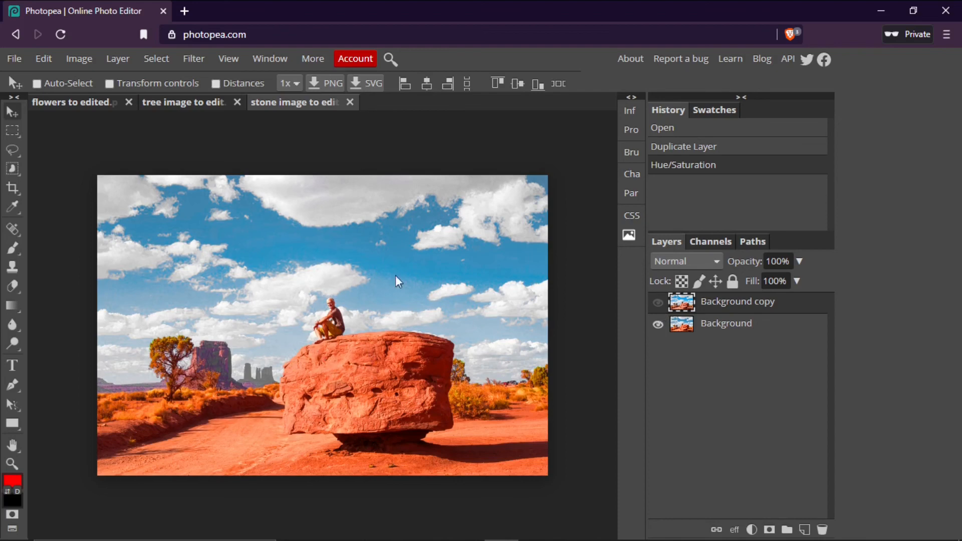
left_click(658, 304)
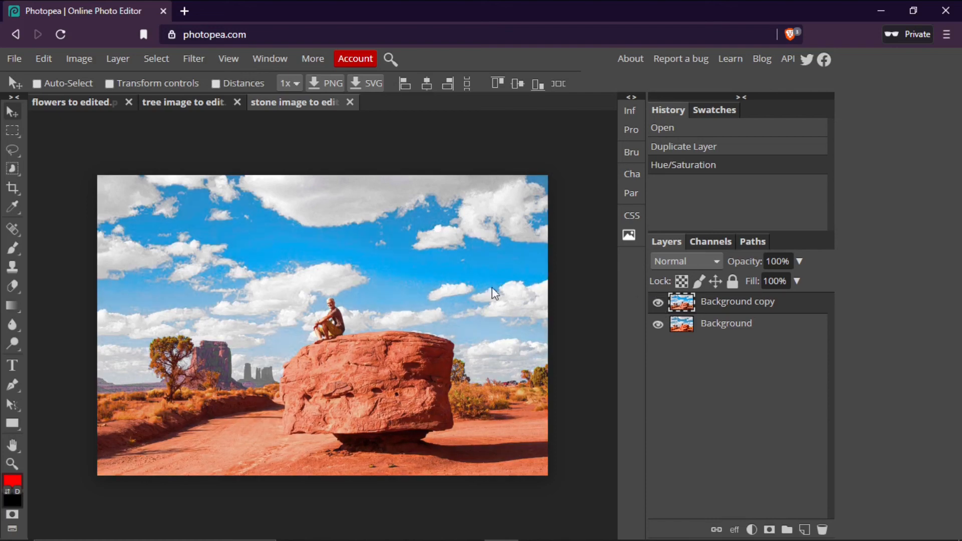